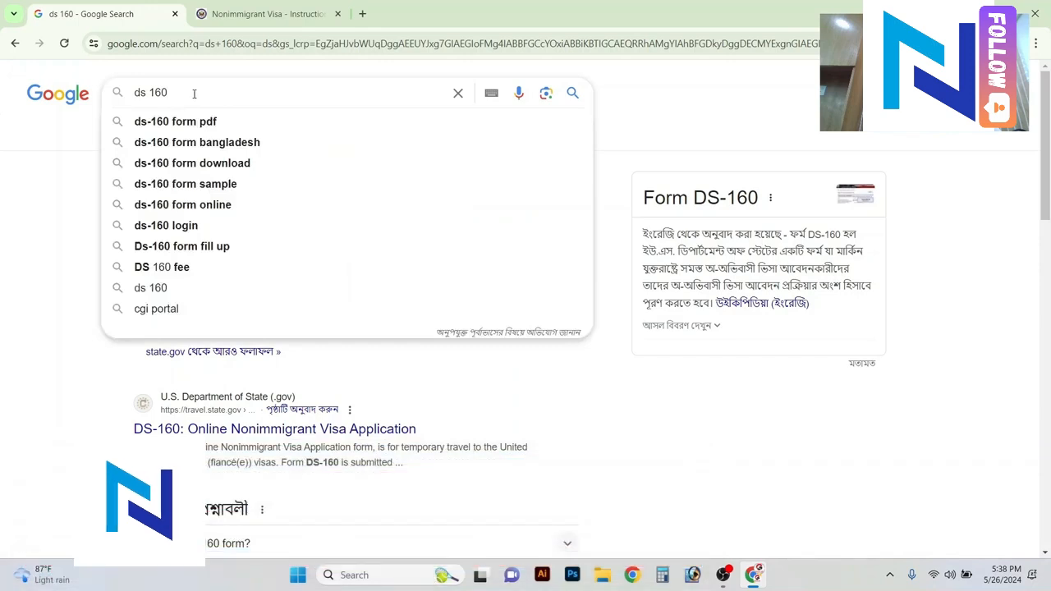
# - Open the CEAC online nonimmigrant visa application site from the search results, enter the captcha code and start a new application for BANGLADESH, DHAKA
pyautogui.click(655, 102)
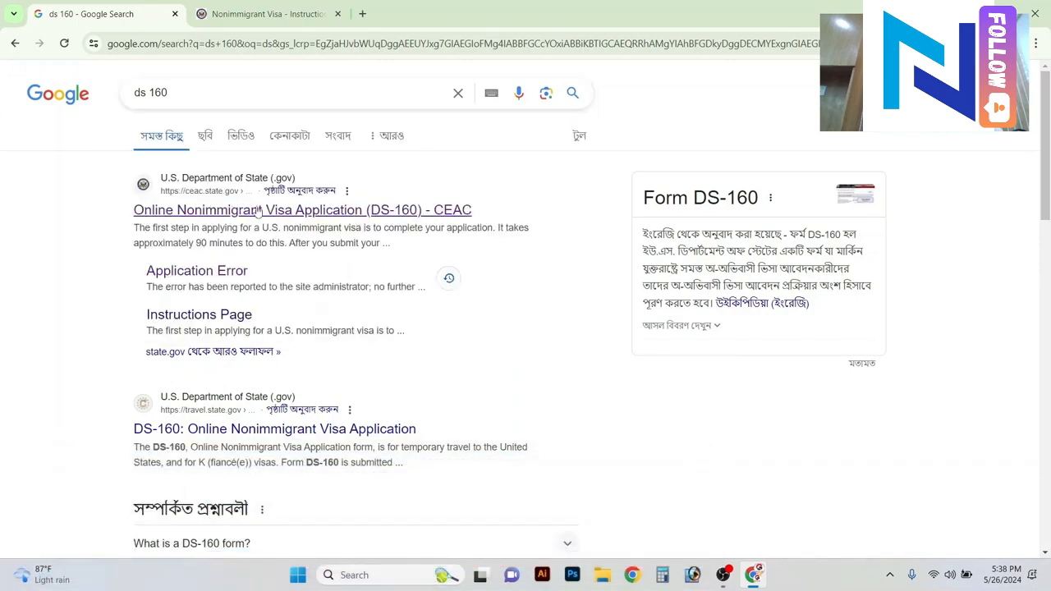
pyautogui.click(333, 214)
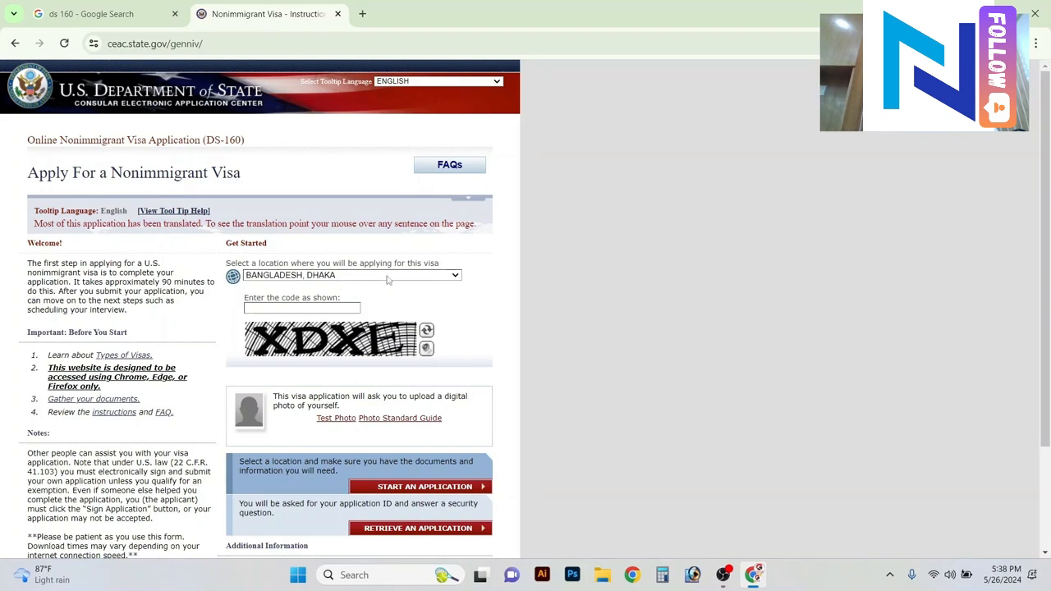
pyautogui.click(313, 308)
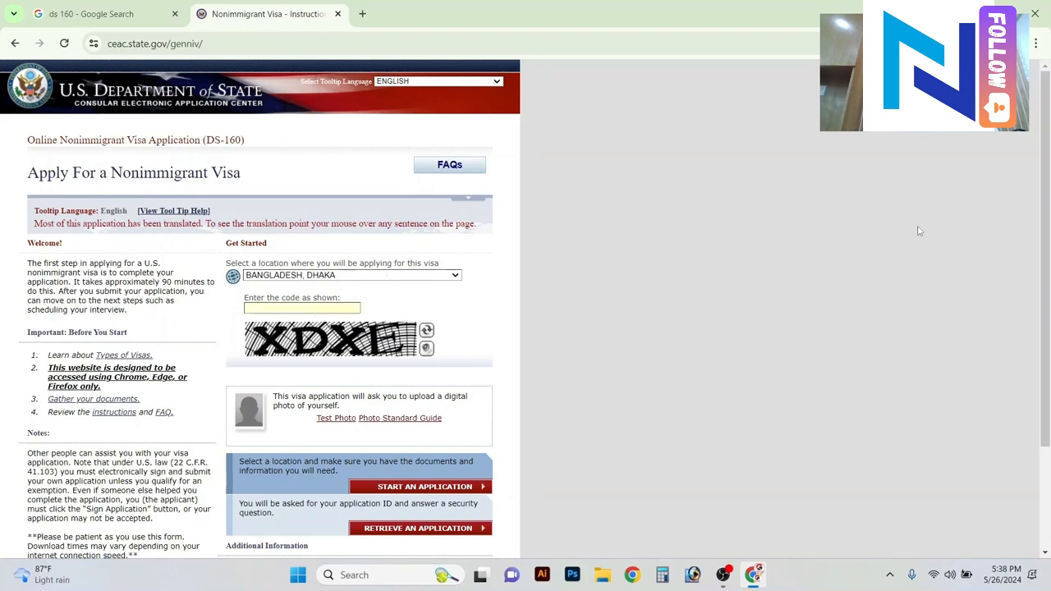
pyautogui.write('XDXE')
pyautogui.click(441, 489)
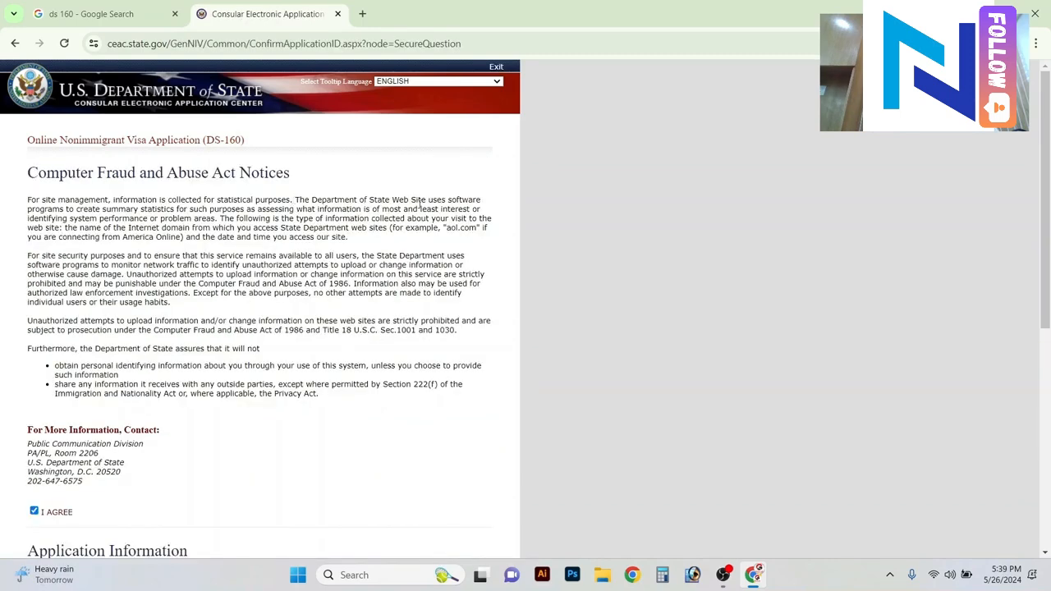
# - Choose the security question about the city or town of the first job, fill in the security answer and continue to Personal Information 1
pyautogui.scroll(-2, 420, 204)
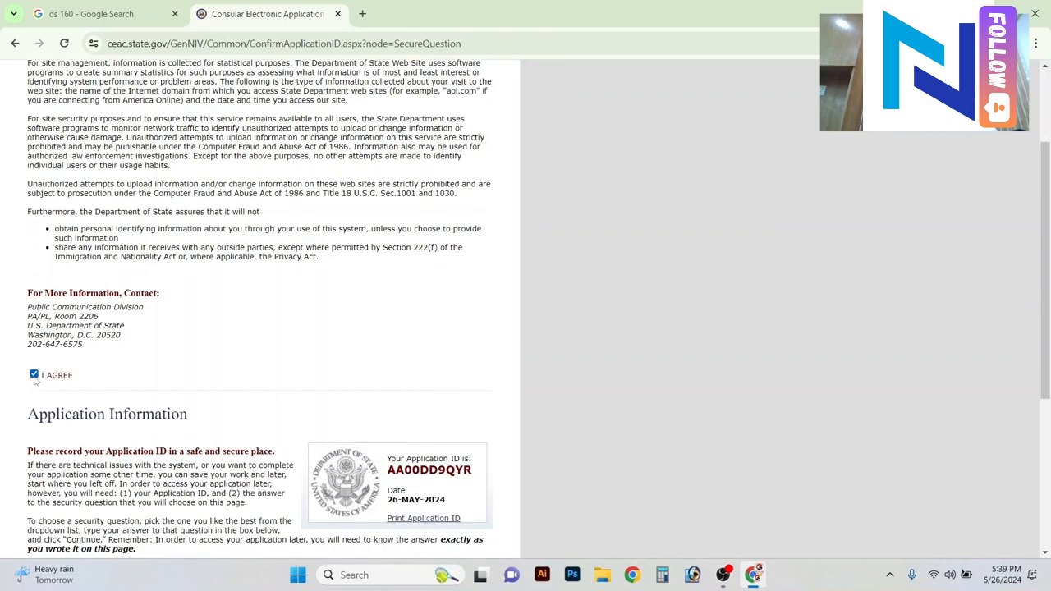
pyautogui.scroll(-4, 152, 363)
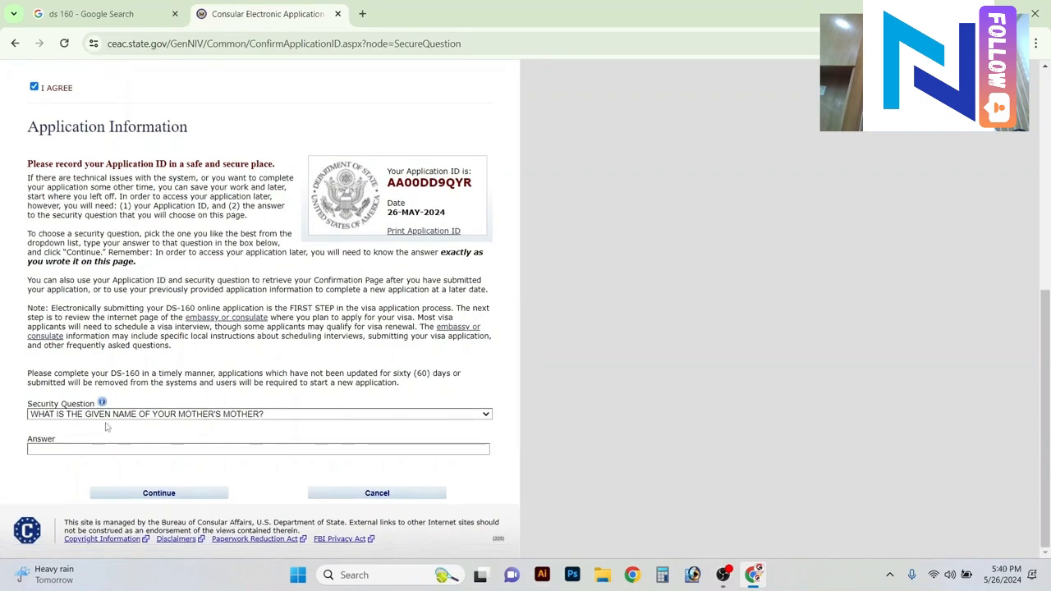
pyautogui.click(209, 417)
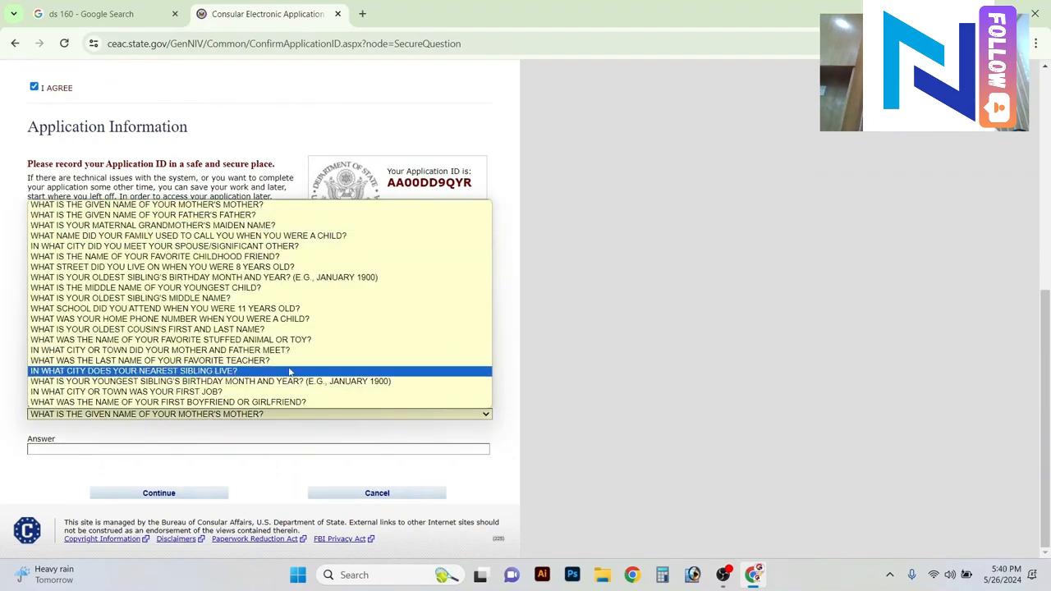
pyautogui.click(153, 391)
pyautogui.click(153, 446)
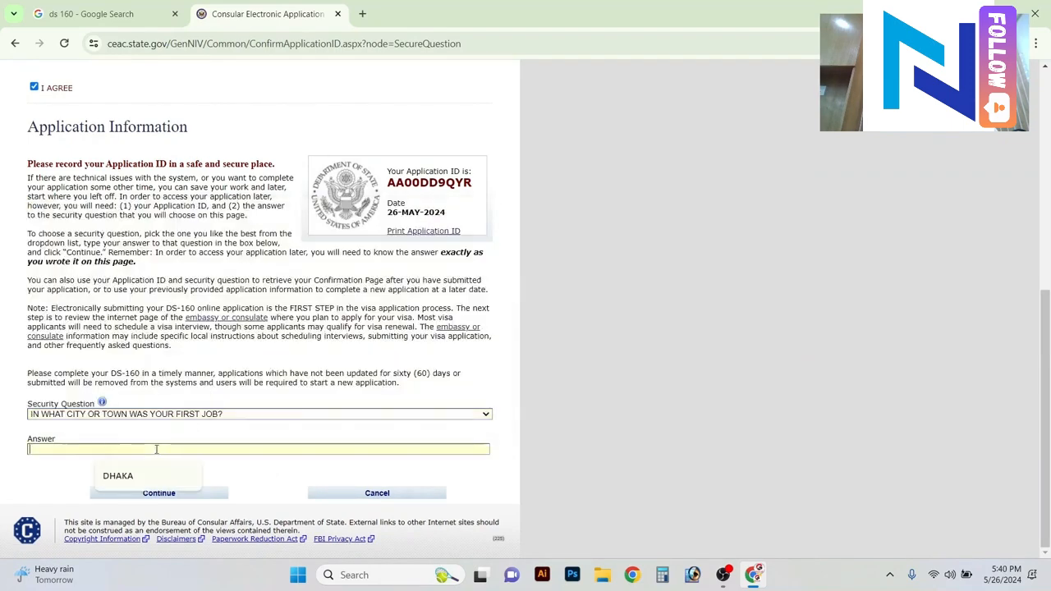
pyautogui.click(115, 476)
pyautogui.click(179, 496)
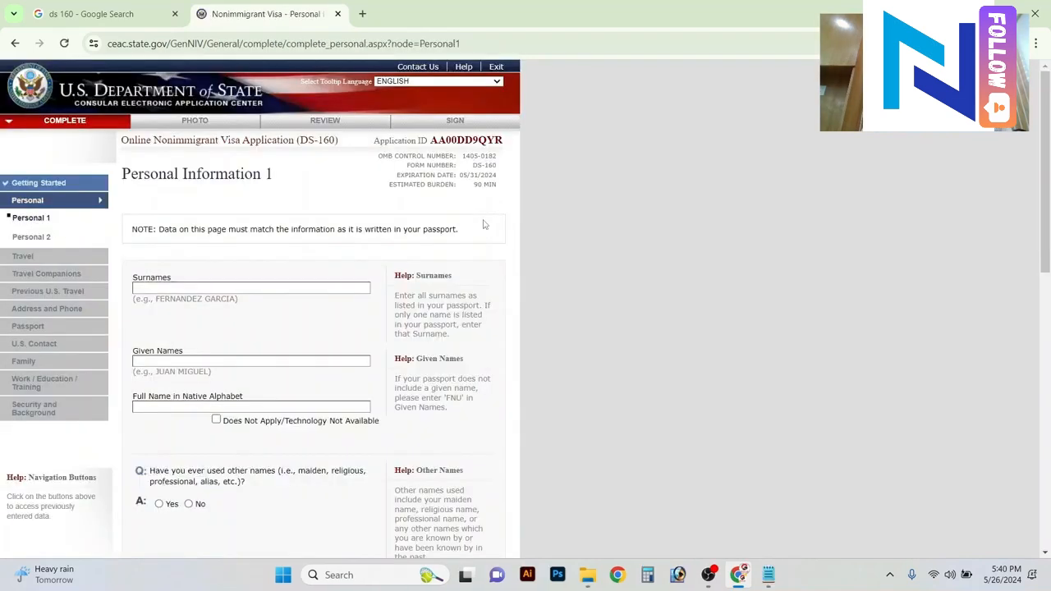
# - Copy the Application ID line shown in the header of the Personal Information 1 page
pyautogui.moveTo(375, 139); pyautogui.dragTo(507, 142)
pyautogui.click(506, 144)
pyautogui.tripleClick(505, 141)
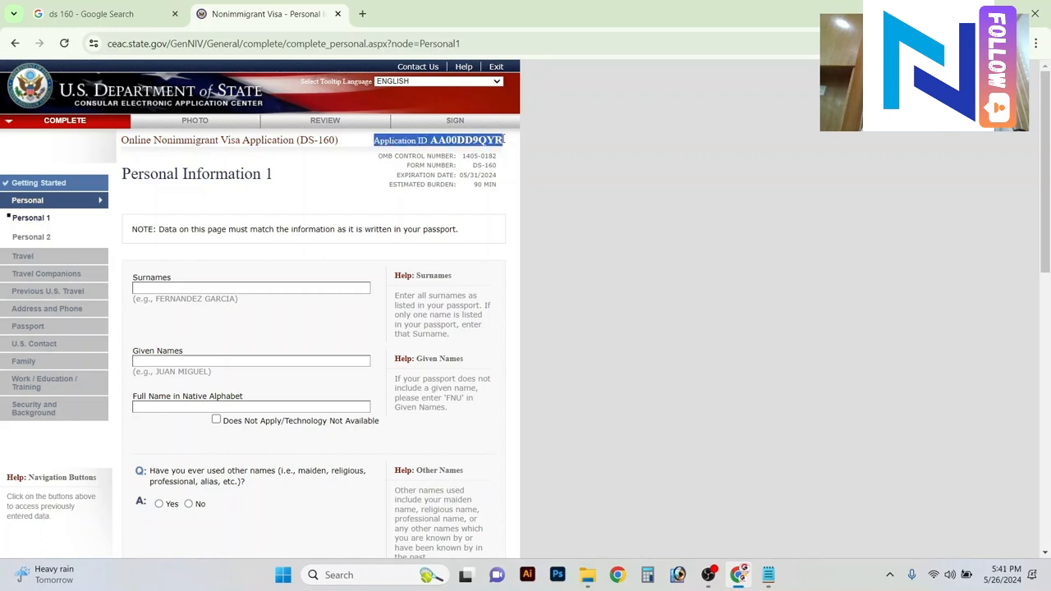
pyautogui.rightClick(486, 139)
pyautogui.click(601, 154)
# - Switch to the Notepad notes and paste the Application ID on a new line above the USA Portal heading
pyautogui.hotkey('alt', 'Tab')
pyautogui.press('Return')
pyautogui.press('Return')
pyautogui.press('Up')
pyautogui.press('Up')
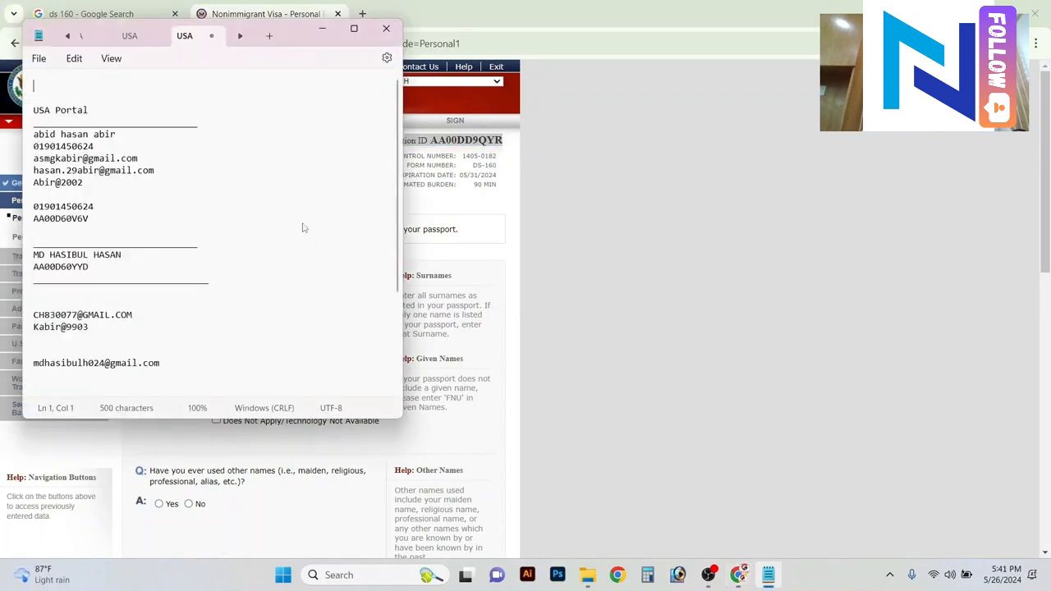
pyautogui.hotkey('ctrl', 'v')
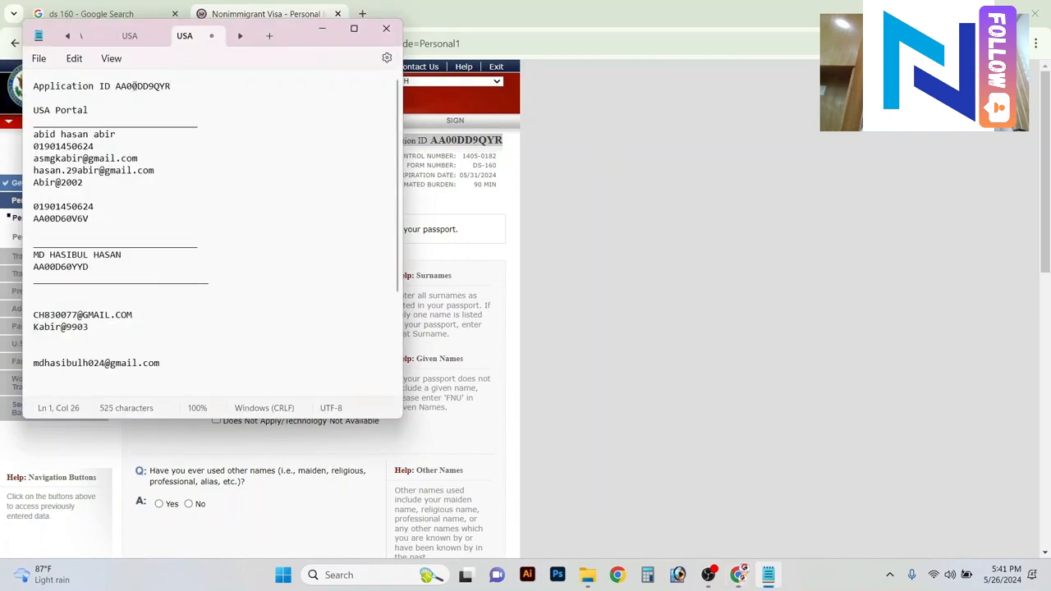
pyautogui.click(132, 85)
pyautogui.moveTo(170, 85); pyautogui.dragTo(115, 91)
pyautogui.click(189, 87)
pyautogui.click(197, 103)
# - Return to the browser, exit the open application and request retrieval of an existing application with the captcha code filled in
pyautogui.hotkey('alt', 'Tab')
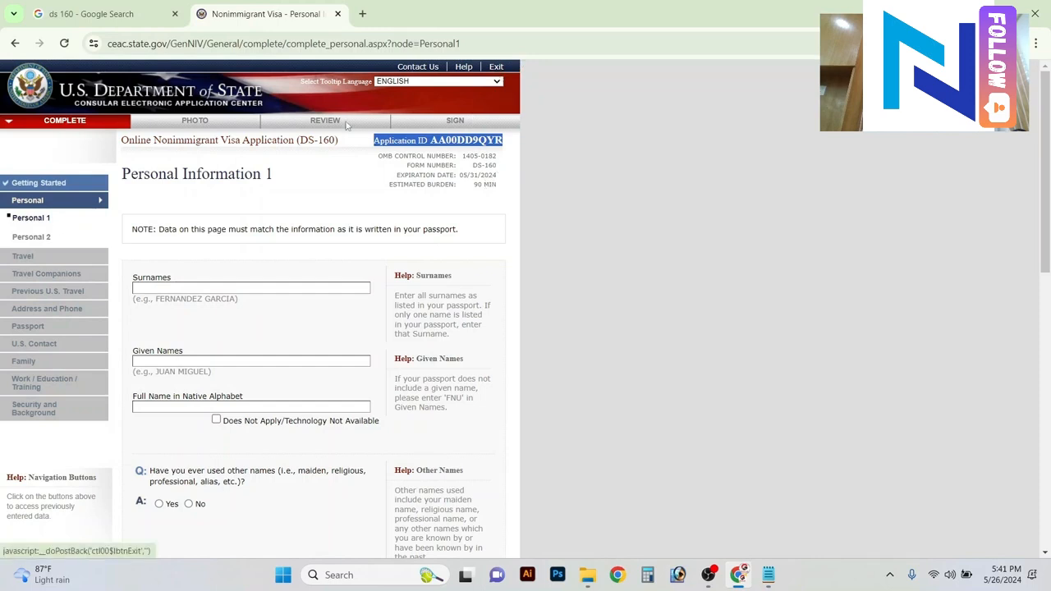
pyautogui.click(496, 67)
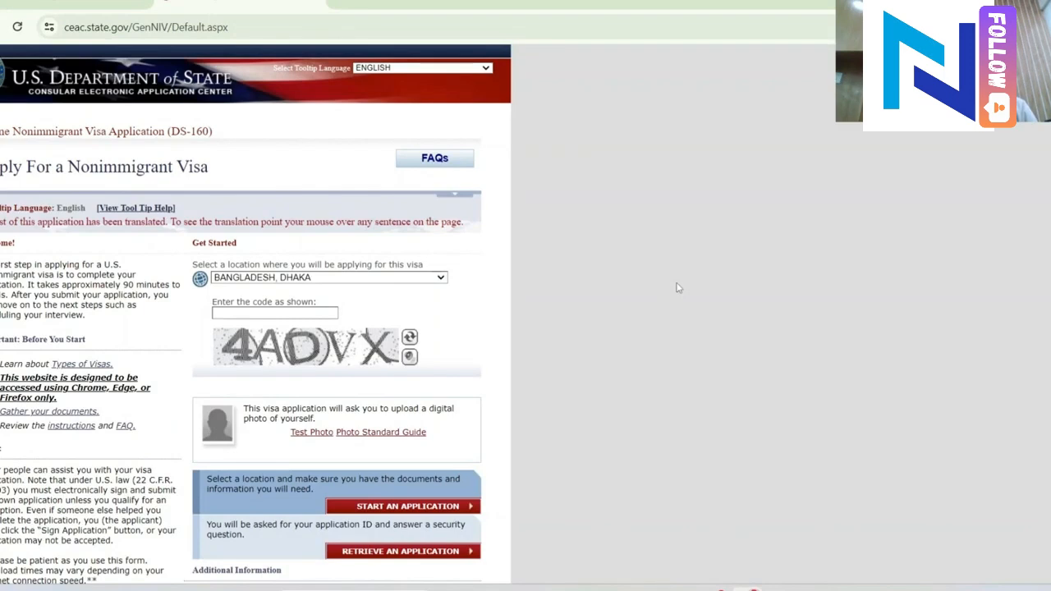
pyautogui.click(269, 314)
pyautogui.write('4ADVX')
pyautogui.scroll(-2, 640, 312)
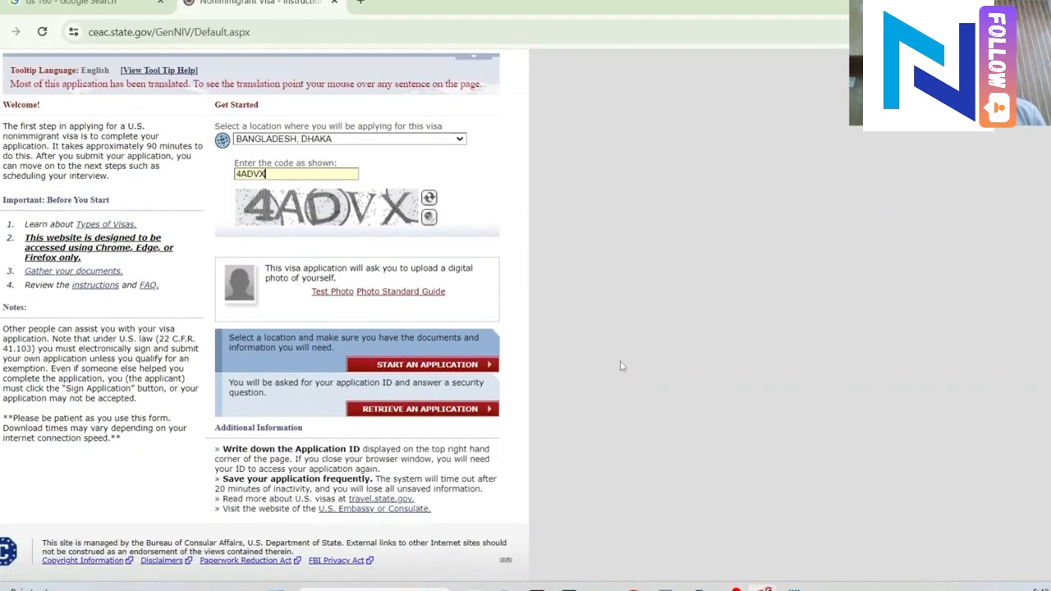
pyautogui.click(428, 415)
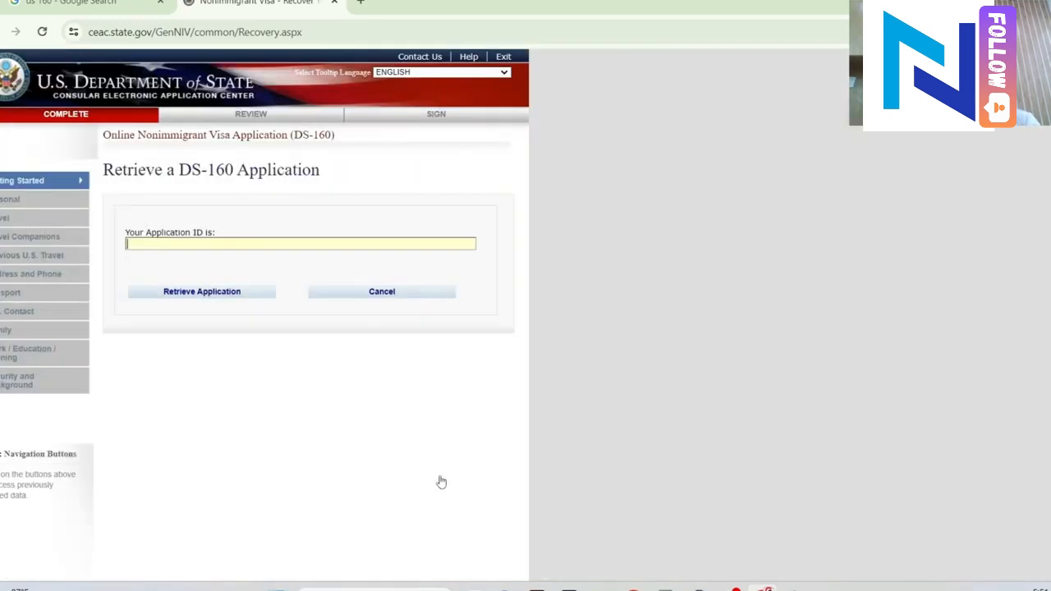
# - Retrieve the saved DS-160 application by entering its Application ID, the first five surname letters, the year of birth and the security answer
pyautogui.hotkey('ctrl', 'v')
pyautogui.click(204, 293)
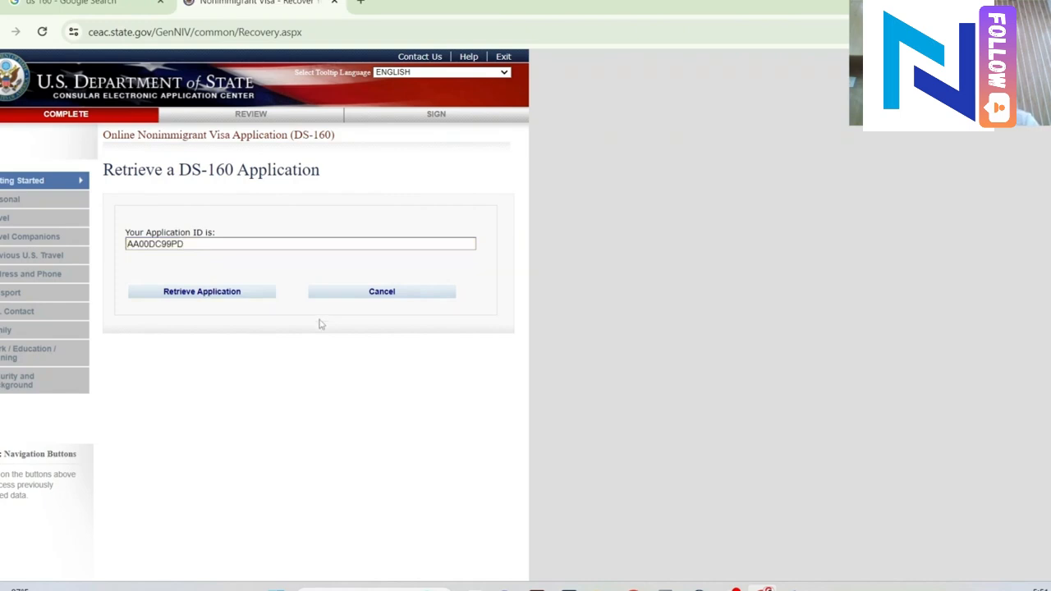
pyautogui.click(171, 382)
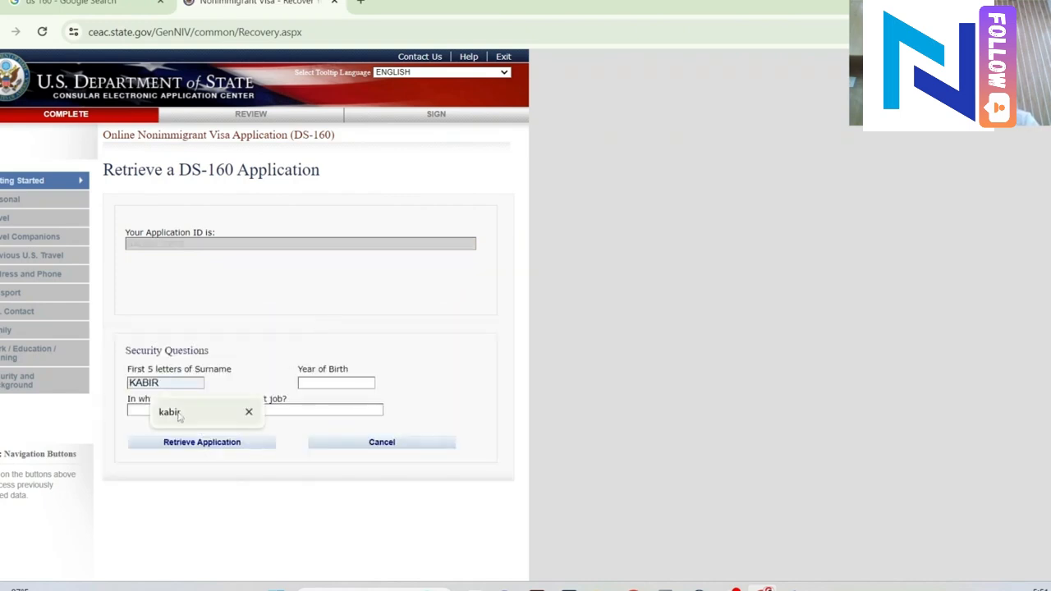
pyautogui.click(172, 412)
pyautogui.press('Tab')
pyautogui.press('Down')
pyautogui.press('Down')
pyautogui.press('Return')
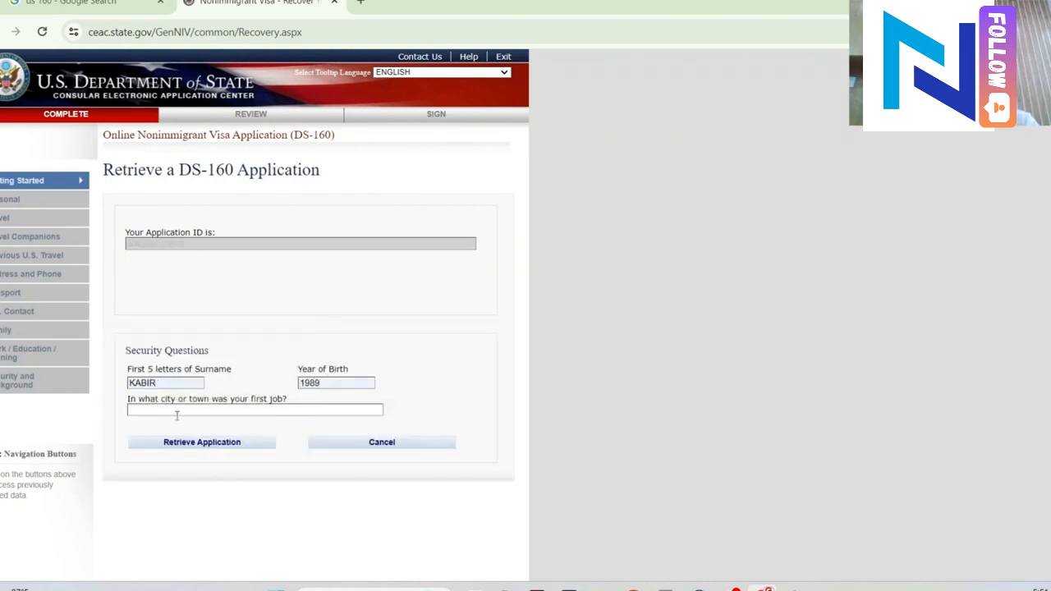
pyautogui.click(177, 415)
pyautogui.click(215, 437)
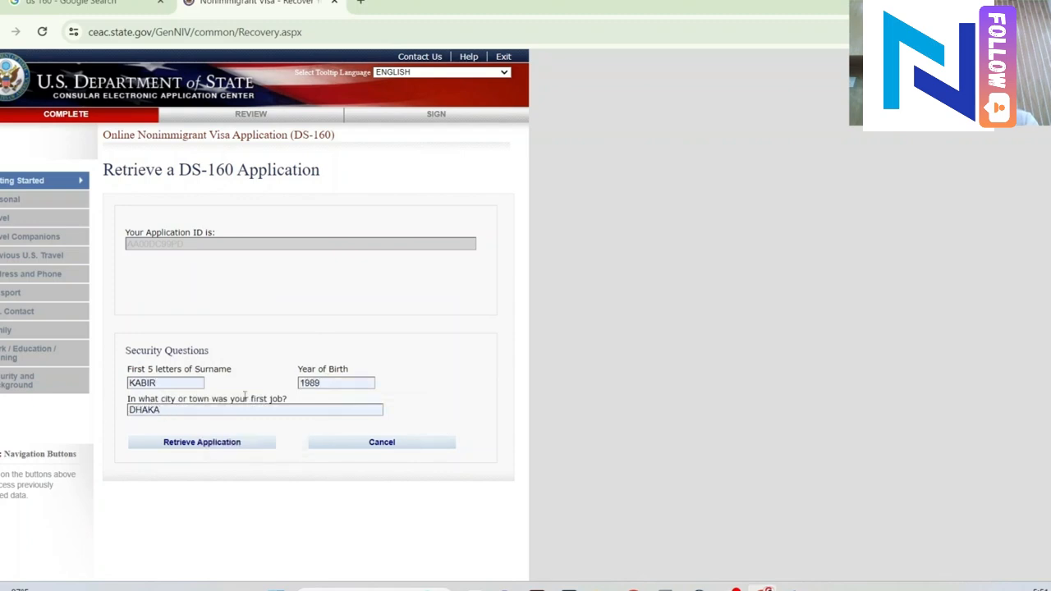
pyautogui.click(209, 445)
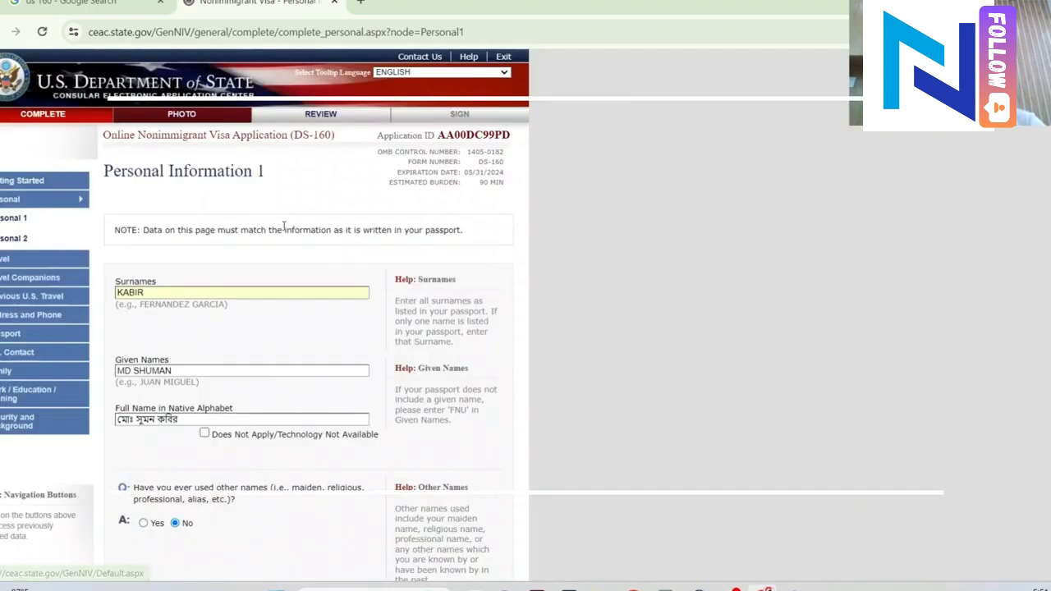
# - Review the names, sex, marital status and birth details on Personal Information 1, and proceed to Personal Information 2
pyautogui.scroll(-2, 210, 253)
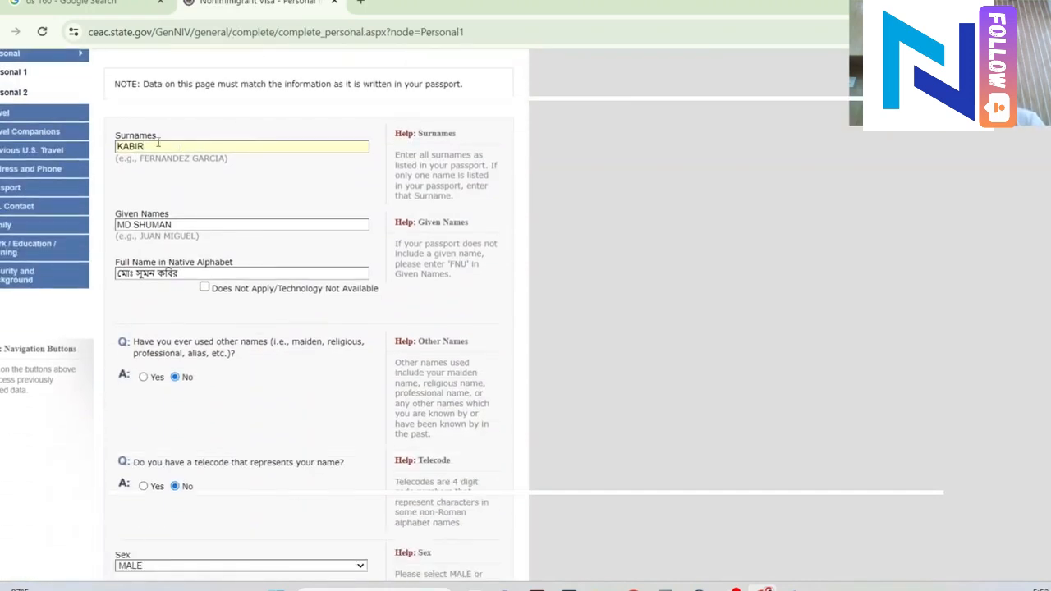
pyautogui.click(206, 223)
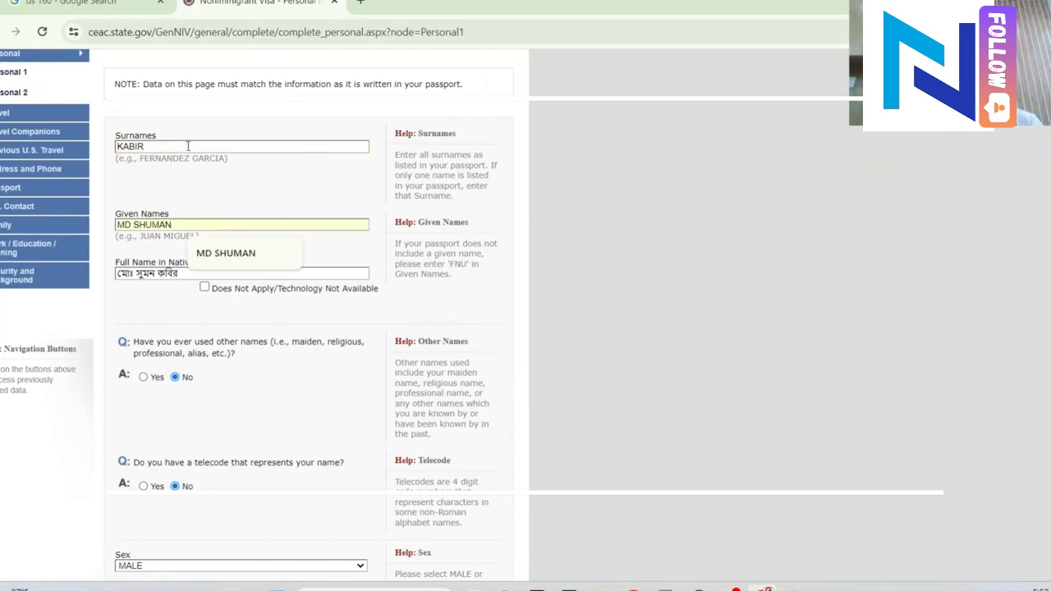
pyautogui.click(252, 196)
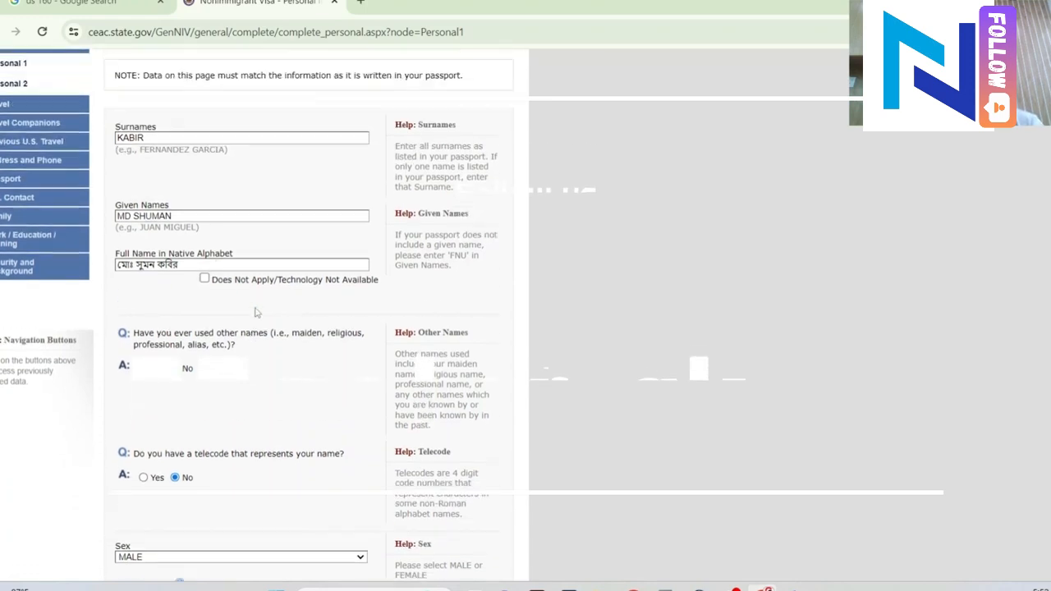
pyautogui.scroll(-1, 255, 348)
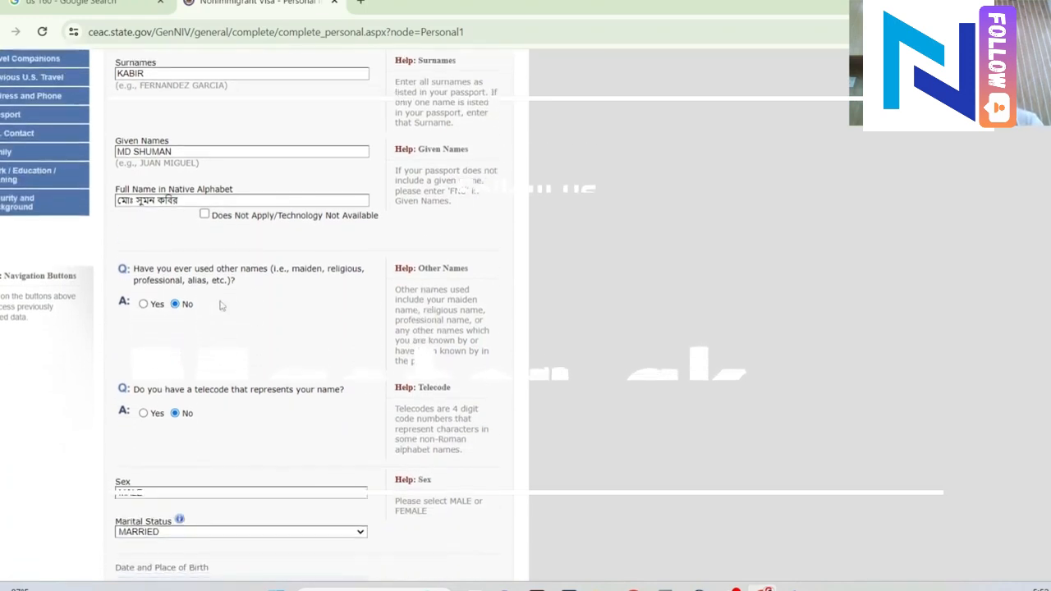
pyautogui.scroll(-1, 181, 313)
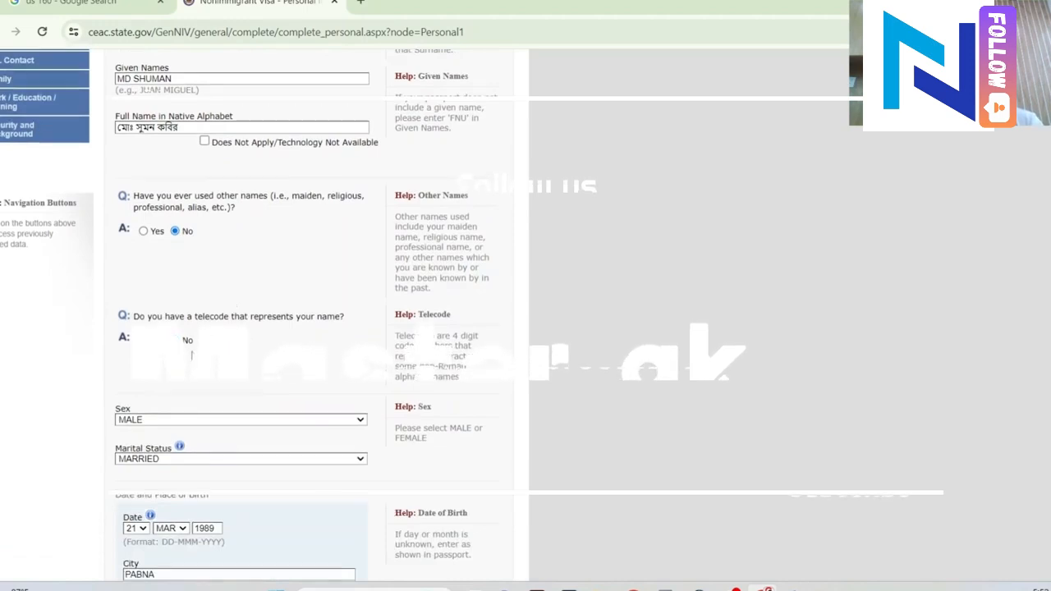
pyautogui.scroll(-1, 164, 312)
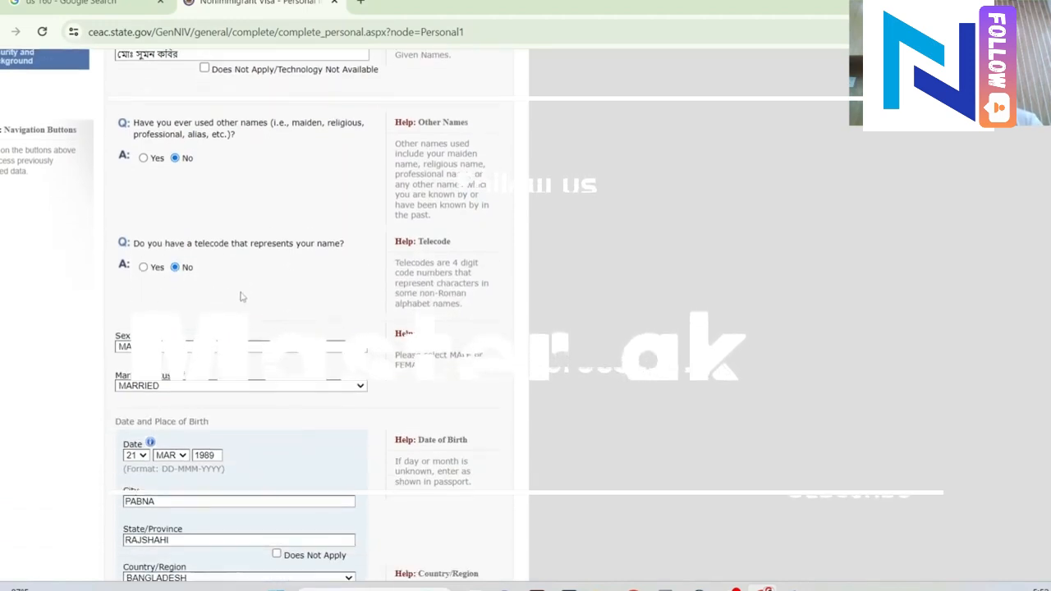
pyautogui.scroll(-2, 206, 287)
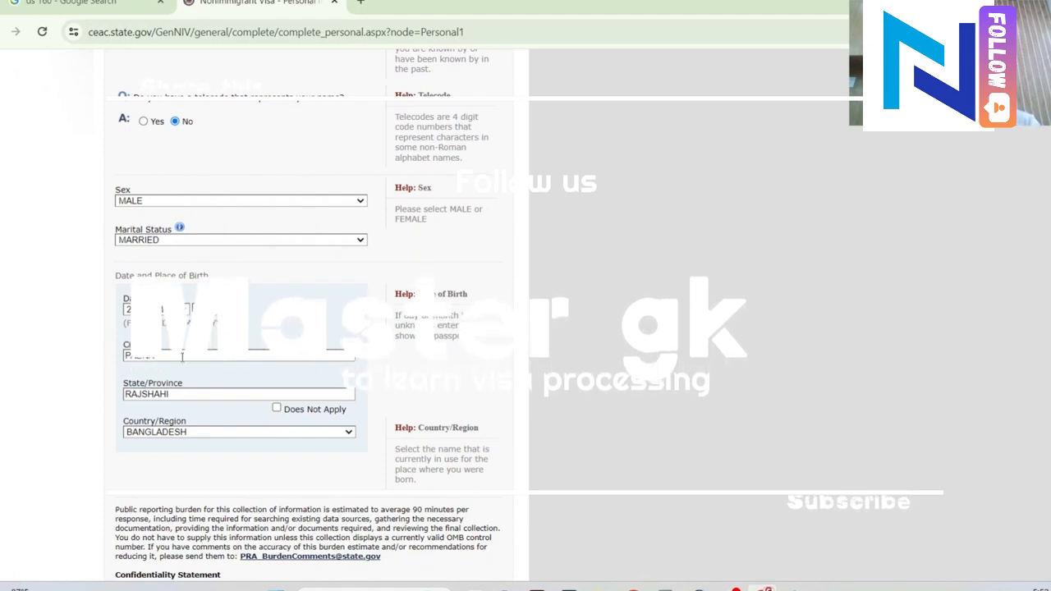
pyautogui.scroll(-1, 182, 356)
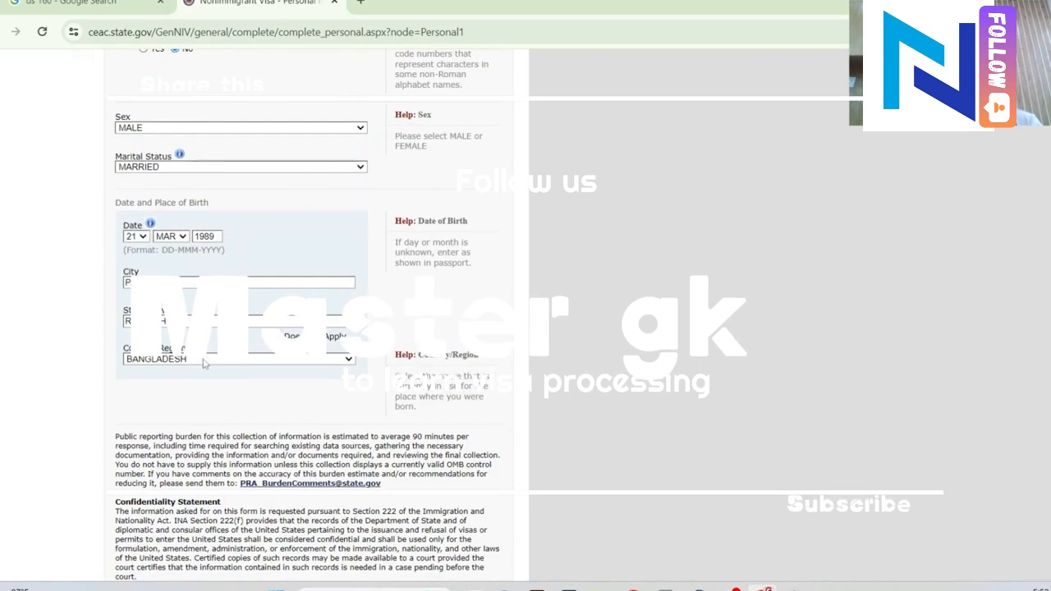
pyautogui.scroll(-2, 204, 364)
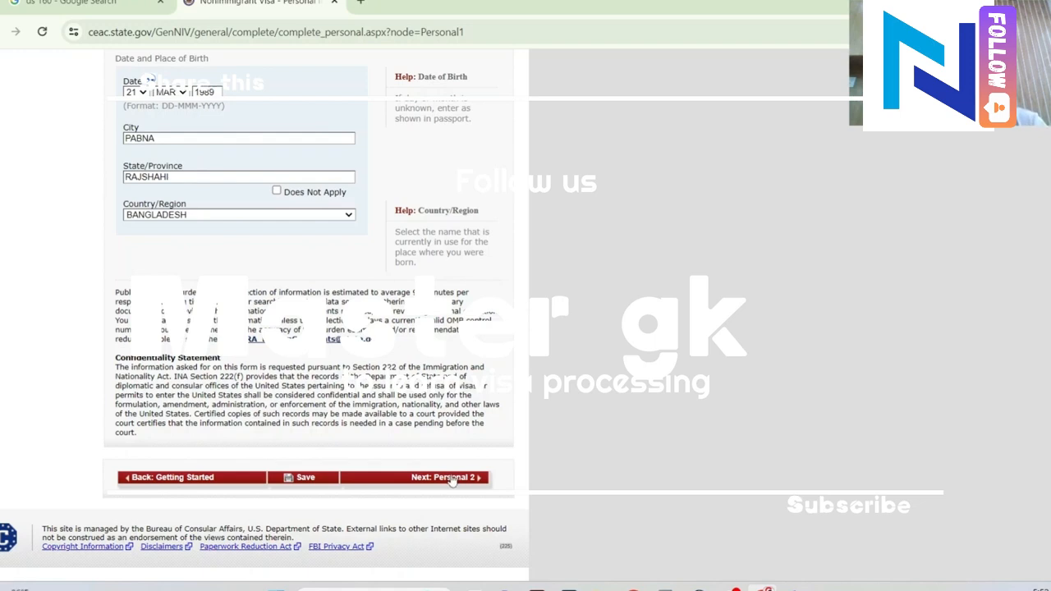
pyautogui.click(451, 479)
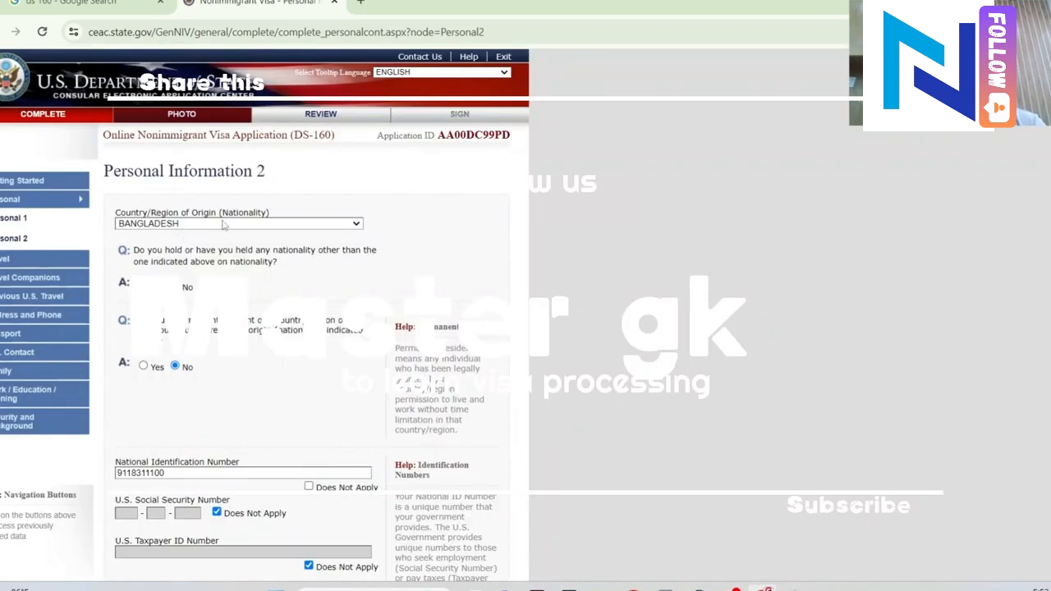
# - Review the nationality, permanent residence and identification number entries on Personal Information 2, and proceed to the Travel page
pyautogui.scroll(-1, 269, 296)
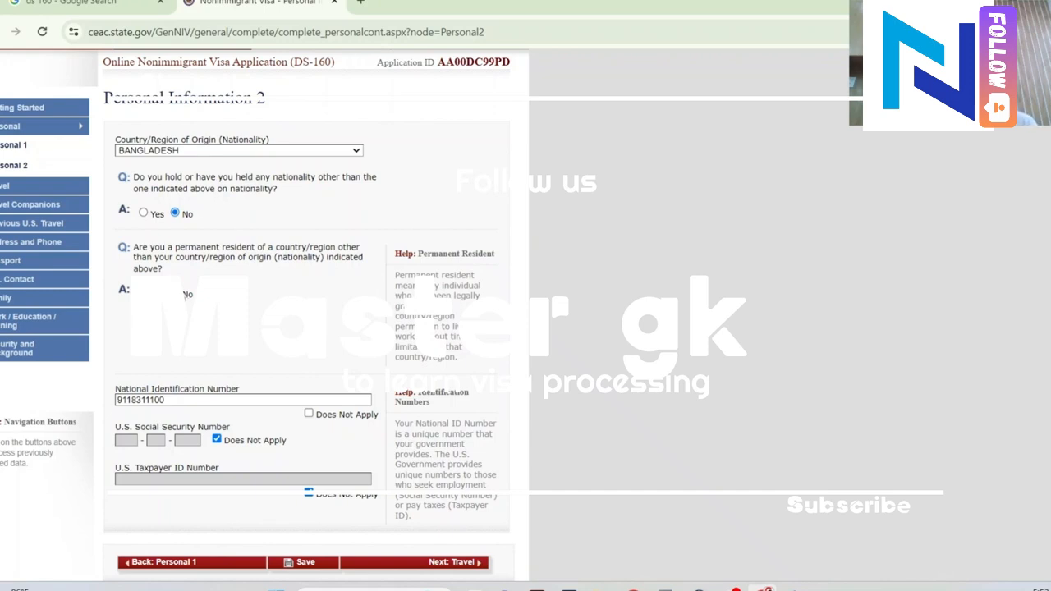
pyautogui.scroll(-3, 185, 295)
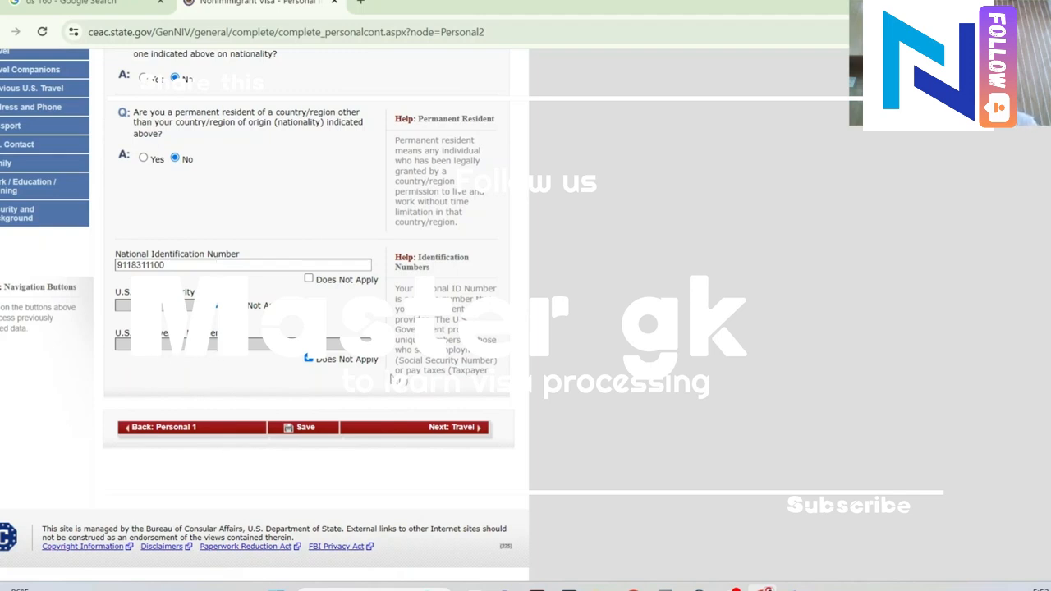
pyautogui.click(464, 430)
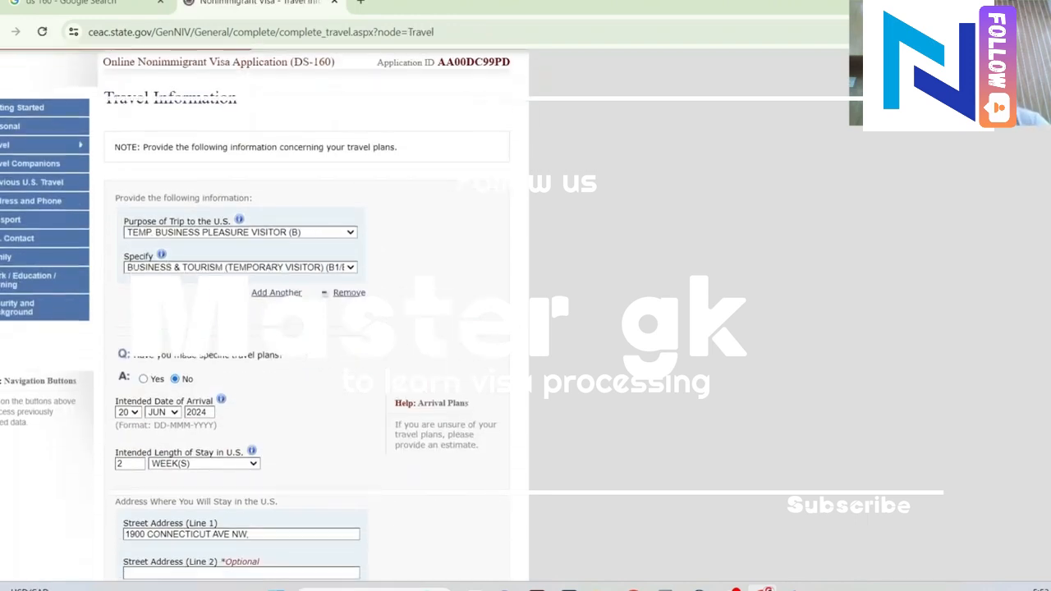
# - Select TEMP. BUSINESS PLEASURE VISITOR (B) as the trip purpose and specify BUSINESS & TOURISM (TEMPORARY VISITOR) (B1/B2)
pyautogui.click(320, 232)
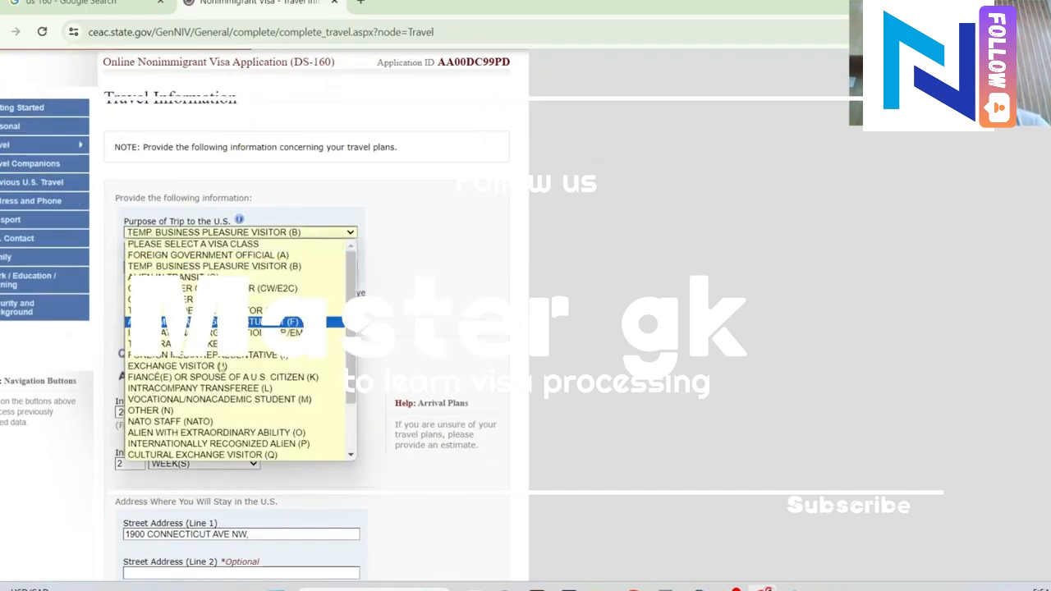
pyautogui.press('Down')
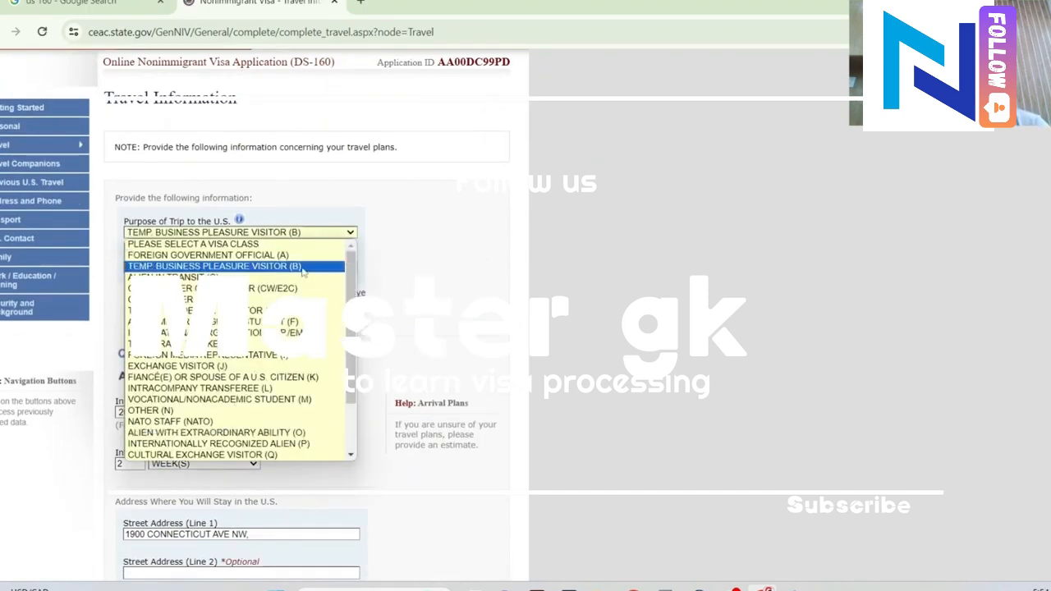
pyautogui.press('Return')
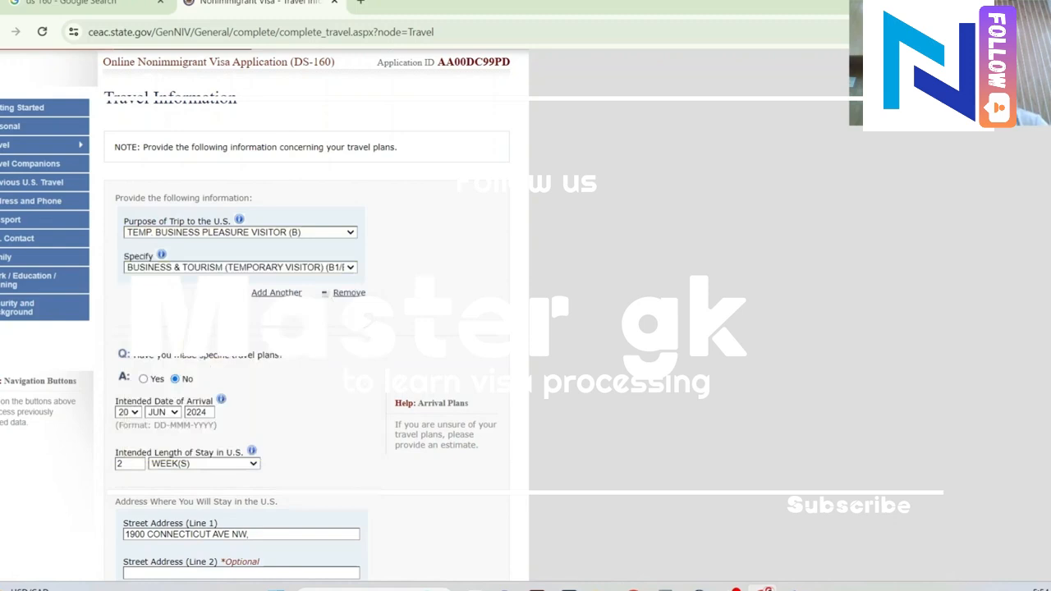
pyautogui.click(230, 268)
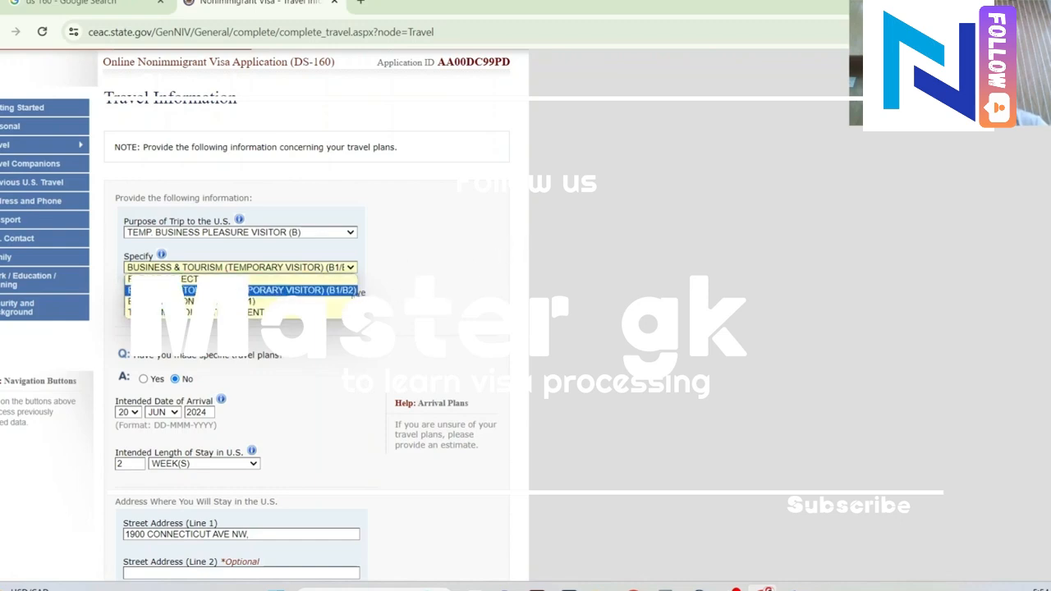
pyautogui.click(354, 290)
# - Review the arrival date, length of stay, U.S. address and trip payer options, and proceed to the Travel Companions page
pyautogui.scroll(-1, 371, 317)
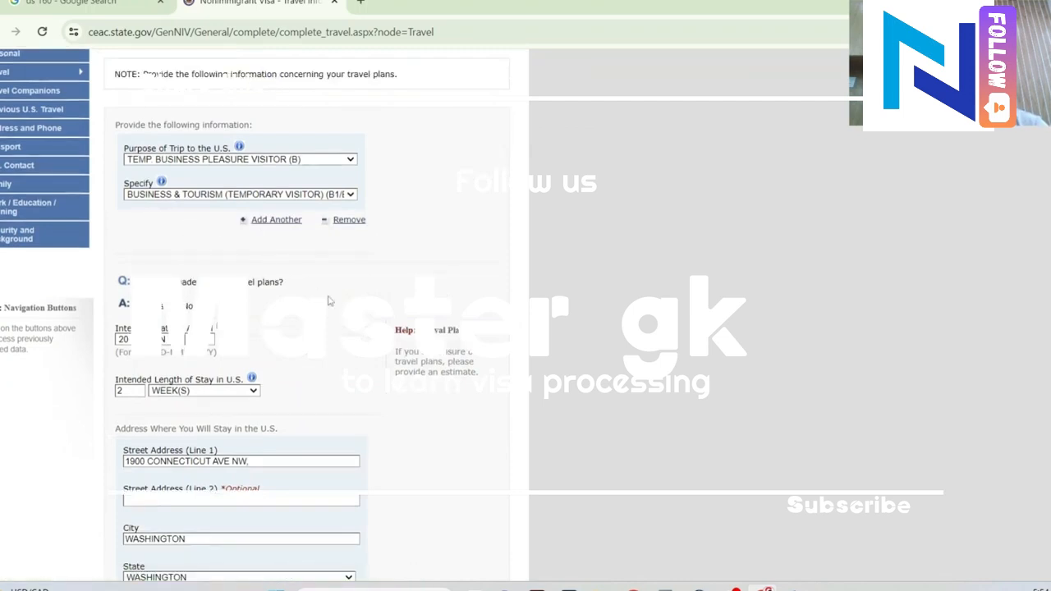
pyautogui.scroll(-1, 327, 300)
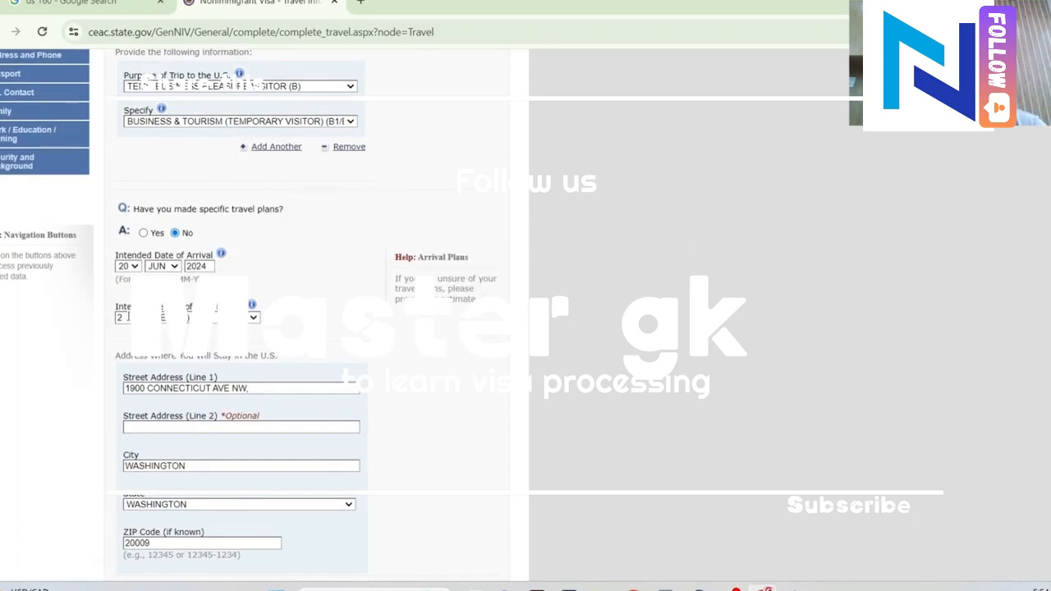
pyautogui.moveTo(129, 317); pyautogui.dragTo(89, 312)
pyautogui.scroll(-3, 337, 291)
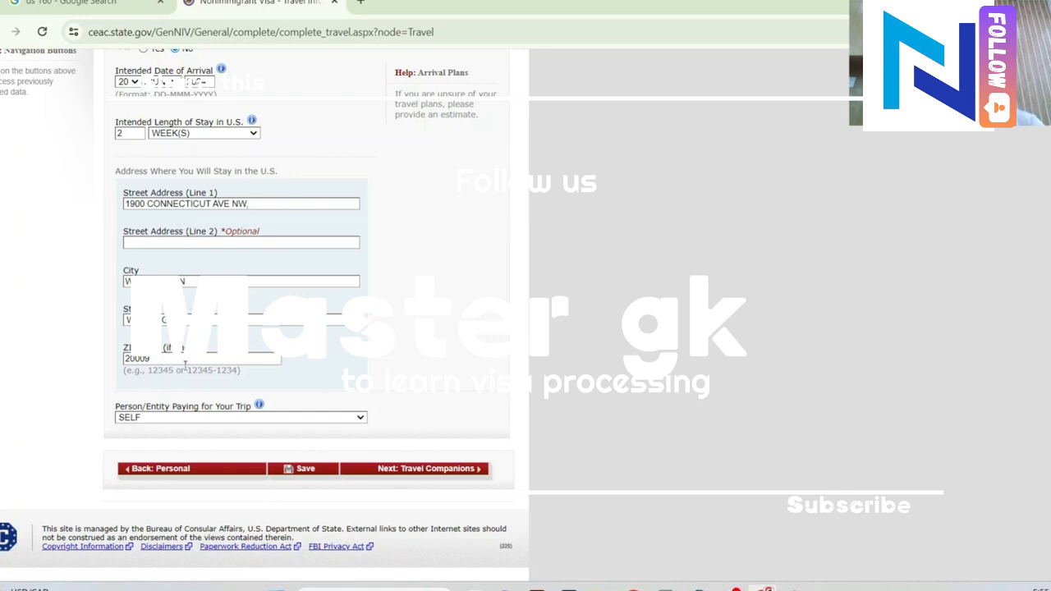
pyautogui.click(150, 418)
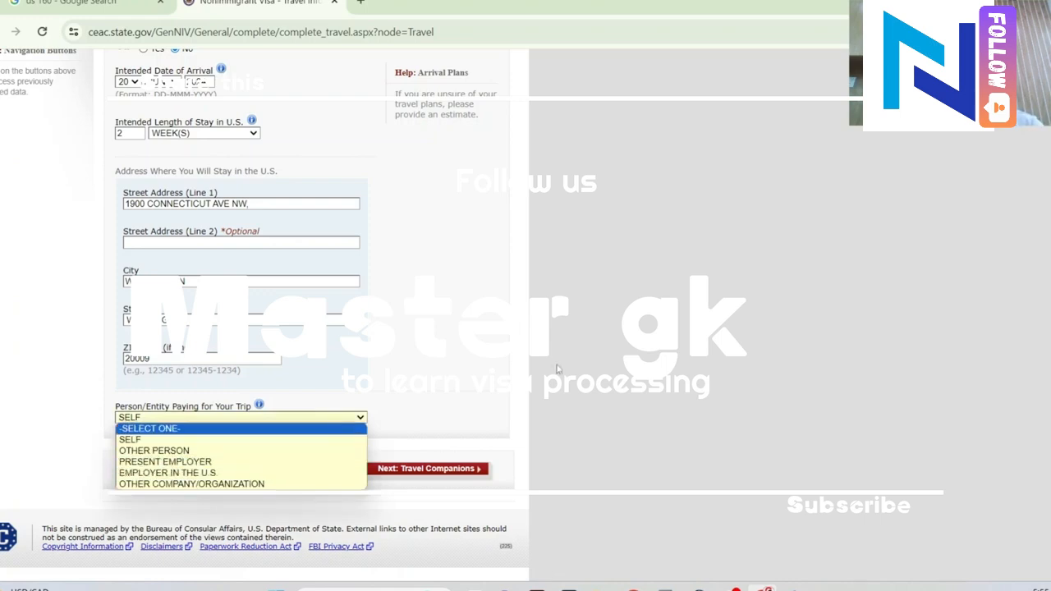
pyautogui.click(531, 377)
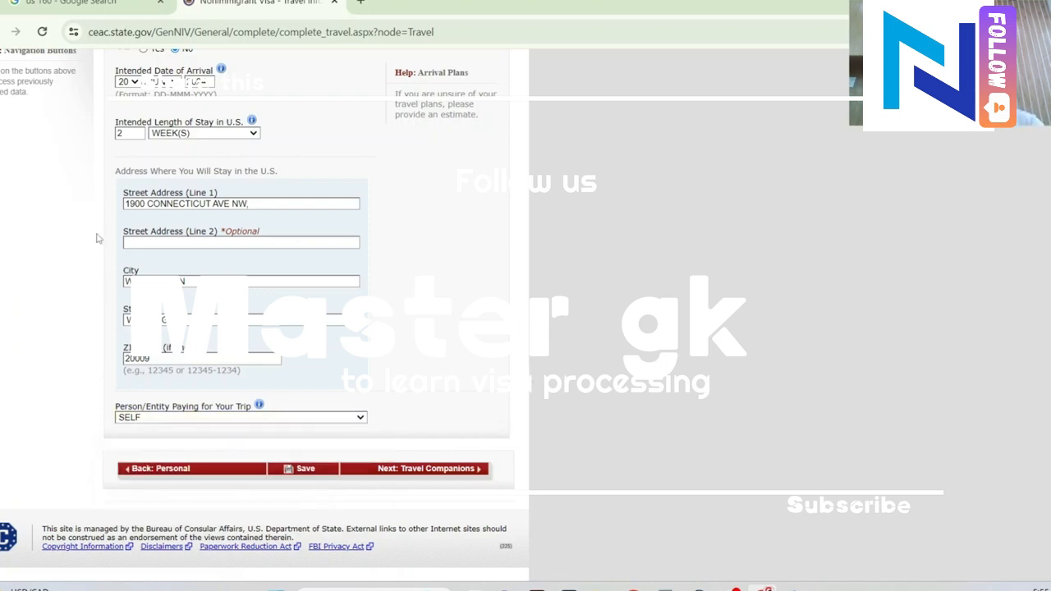
pyautogui.click(443, 474)
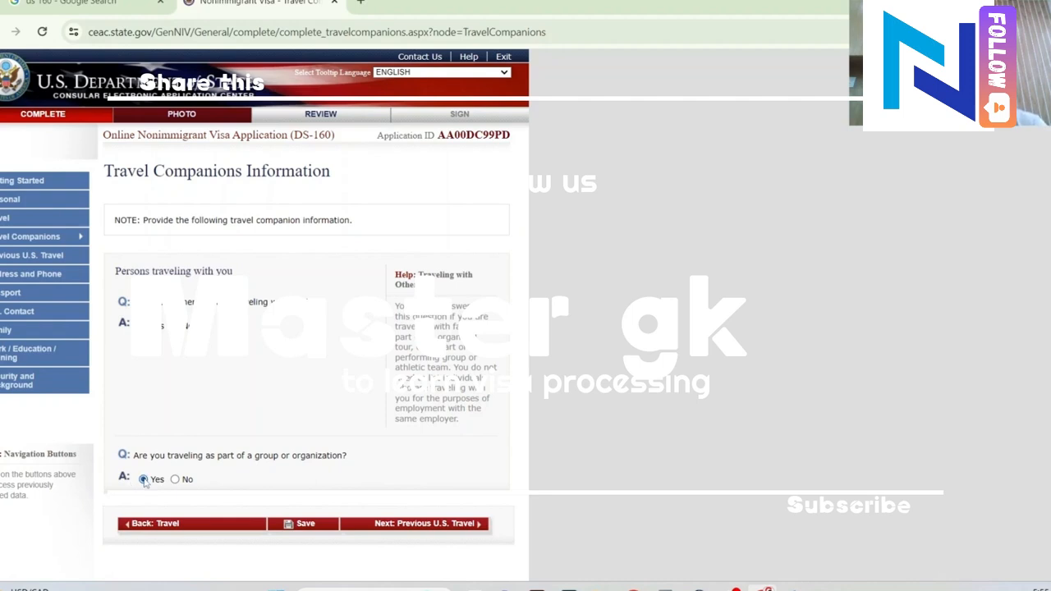
# - Answer No to other persons traveling with the applicant, and proceed through Previous U.S. Travel to Address and Phone
pyautogui.scroll(-1, 289, 462)
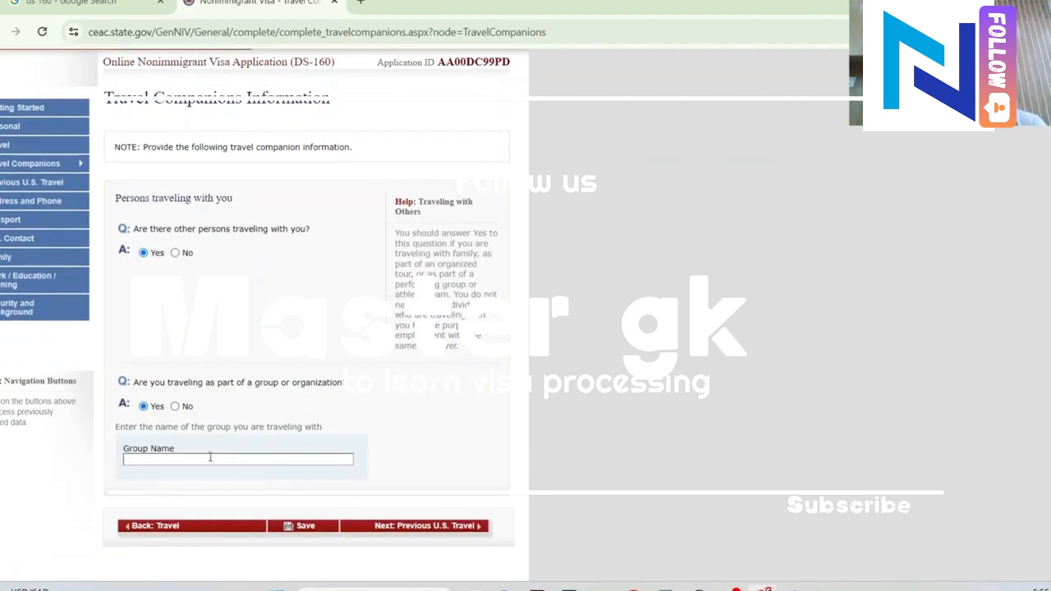
pyautogui.click(175, 253)
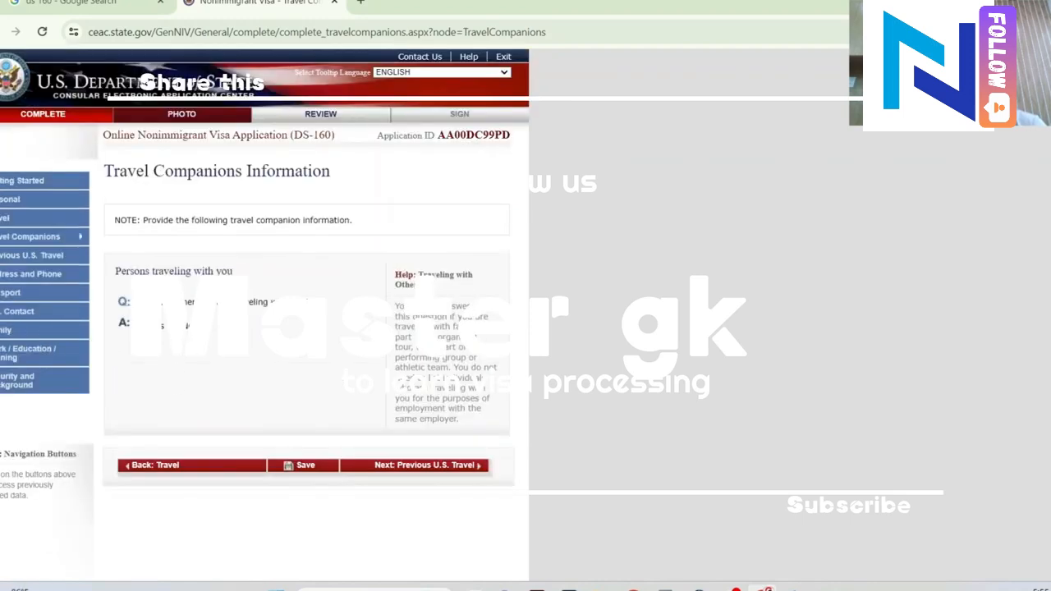
pyautogui.click(451, 465)
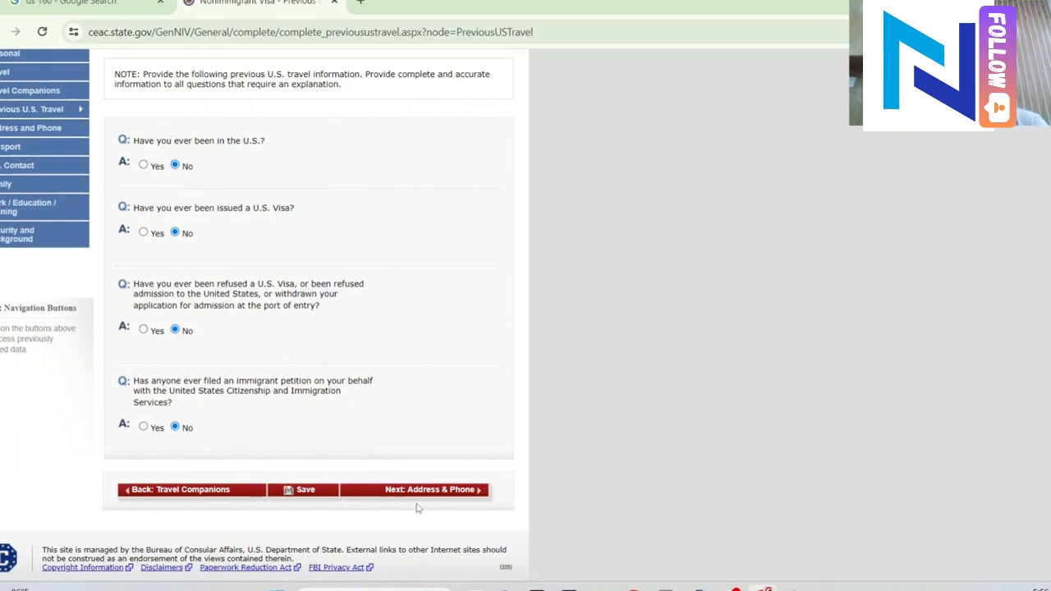
pyautogui.click(454, 493)
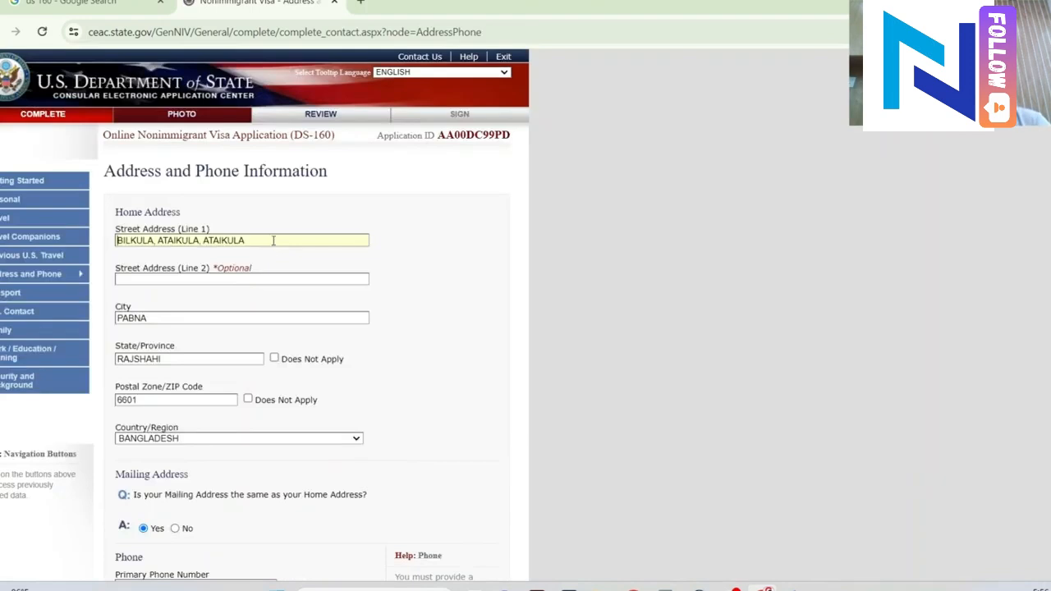
# - Review the home address entries and the mailing address answer on the Address and Phone page
pyautogui.moveTo(273, 240); pyautogui.dragTo(115, 246)
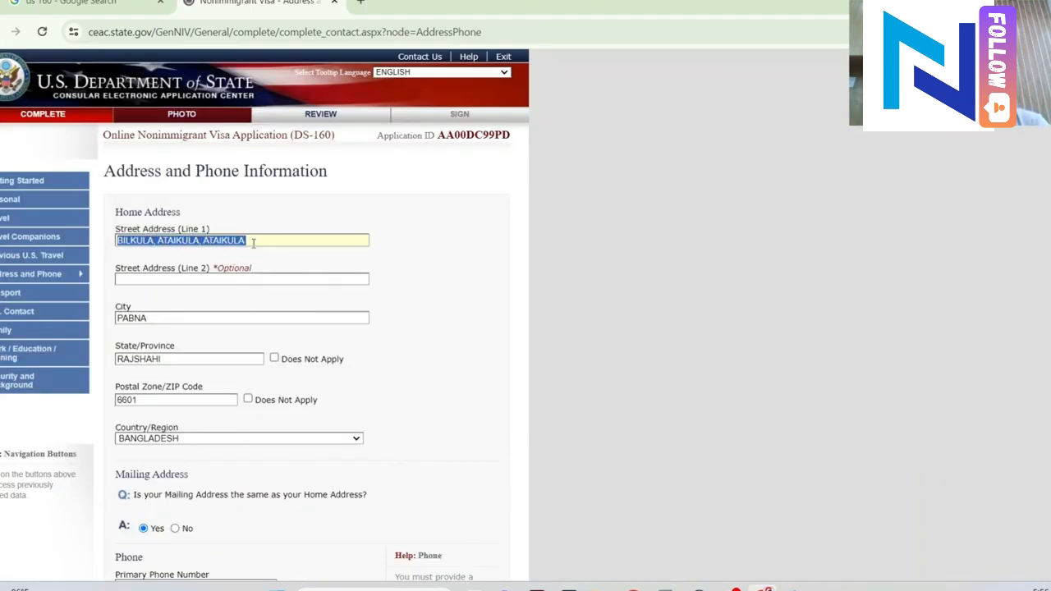
pyautogui.click(410, 246)
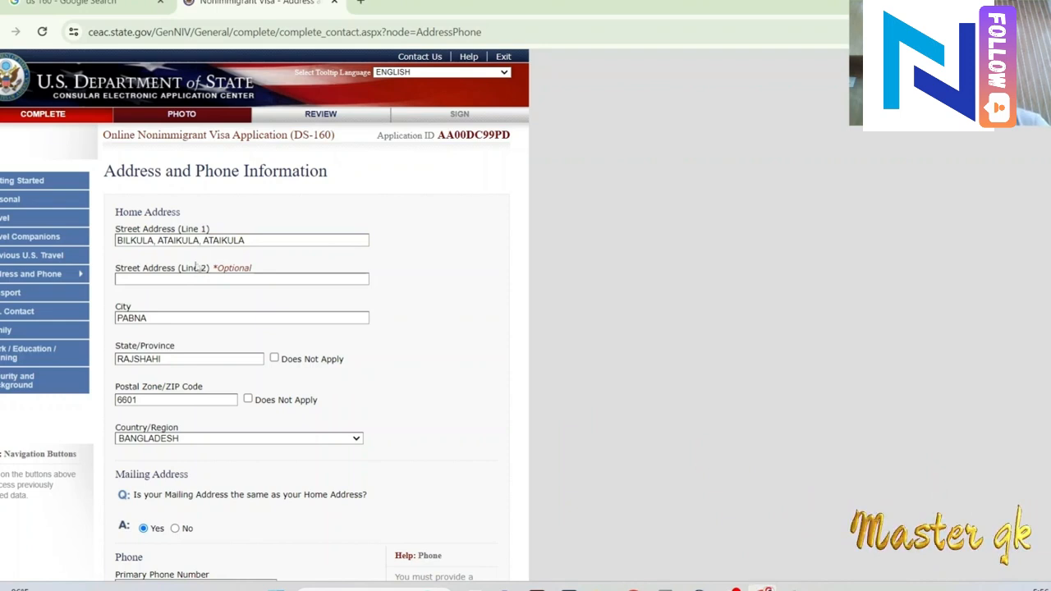
pyautogui.scroll(-1, 293, 274)
pyautogui.scroll(-3, 293, 274)
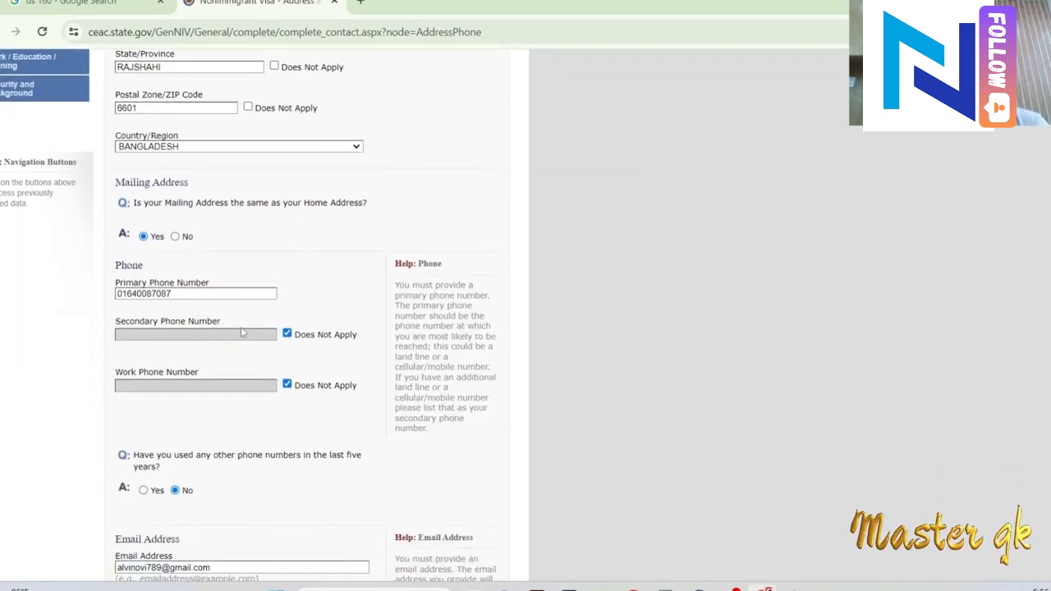
# - Clear the Does Not Apply option for the secondary phone number and set it again
pyautogui.scroll(-1, 262, 291)
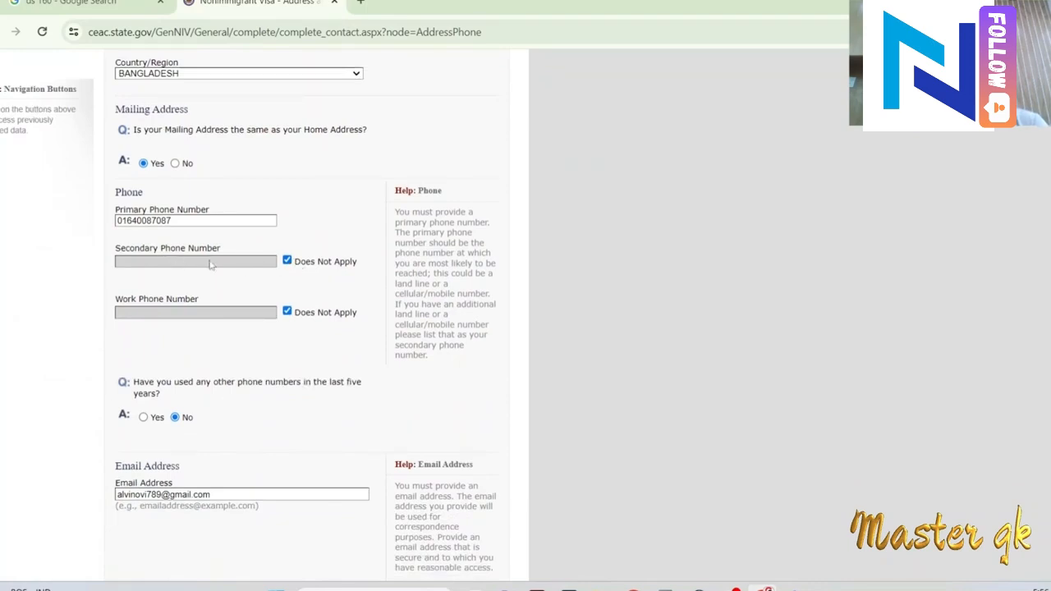
pyautogui.click(292, 266)
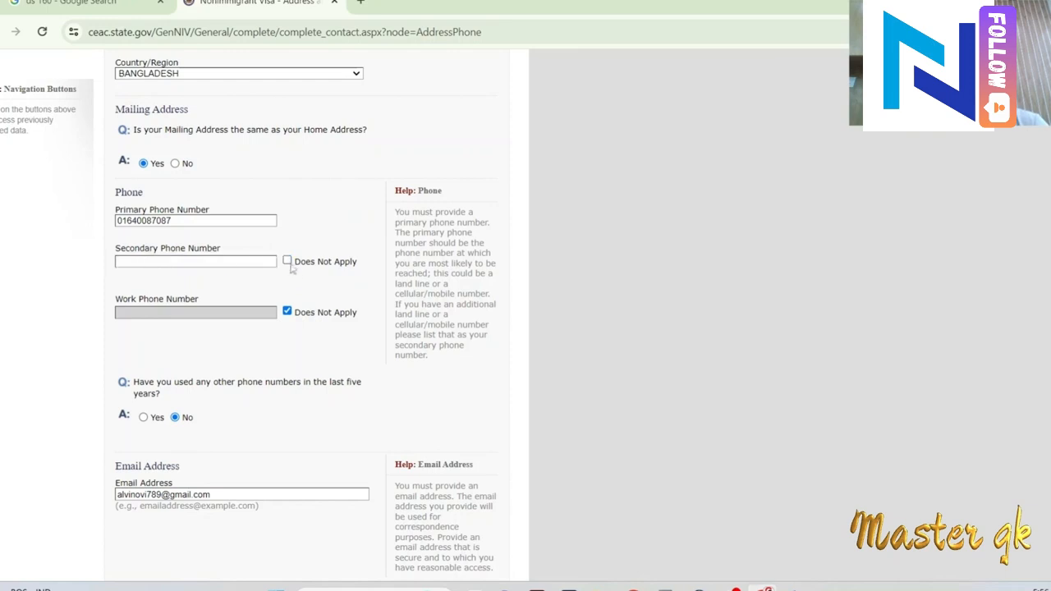
pyautogui.click(288, 263)
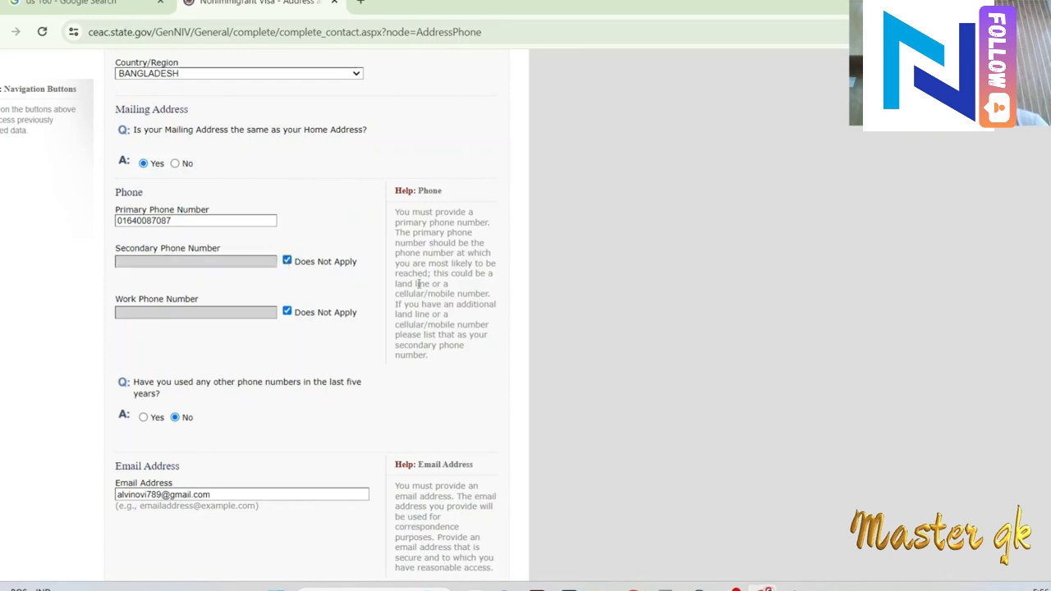
# - Answer Yes to having used other phone numbers in the last five years, and set the answer back to No
pyautogui.scroll(-2, 156, 262)
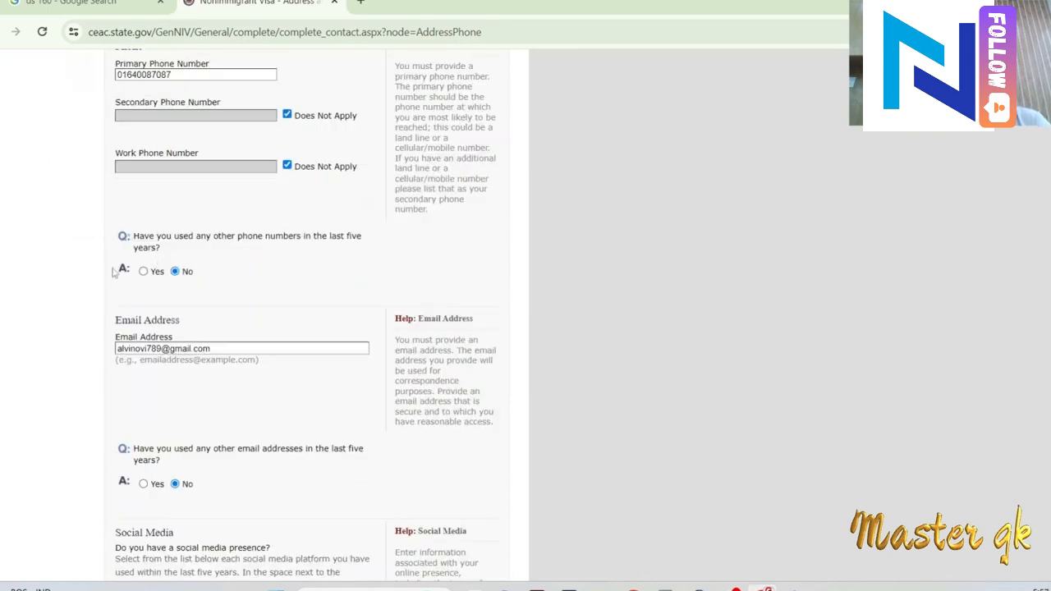
pyautogui.click(144, 274)
pyautogui.scroll(4, 225, 314)
pyautogui.scroll(-3, 196, 377)
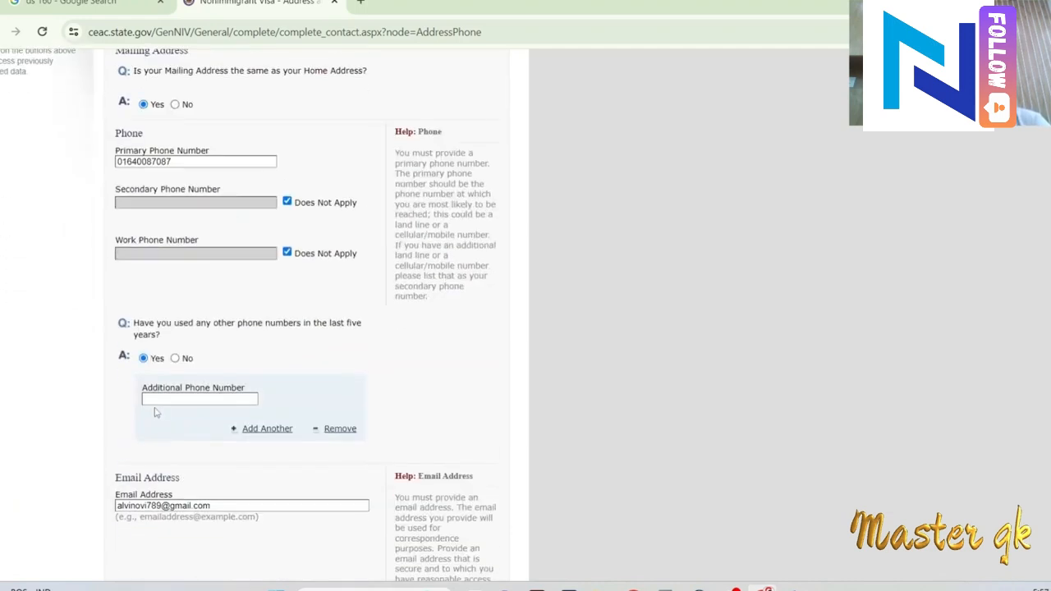
pyautogui.click(175, 358)
pyautogui.scroll(3, 204, 364)
pyautogui.rightClick(342, 370)
pyautogui.click(64, 248)
pyautogui.scroll(-6, 64, 248)
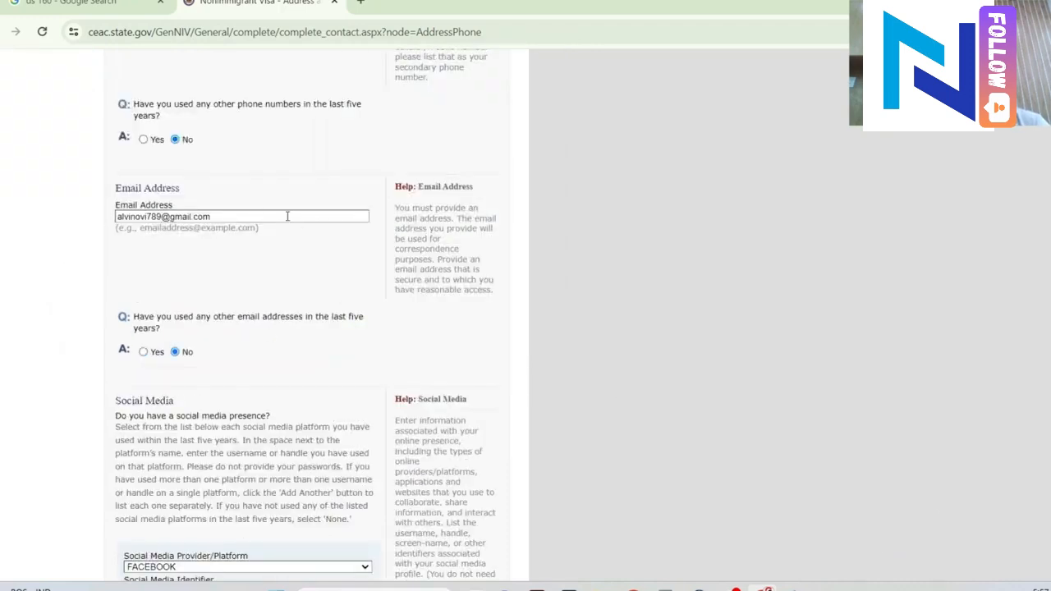
# - Review the email address, social media platform and identifier, and other online presence answer, and proceed to the Passport page
pyautogui.scroll(-1, 287, 216)
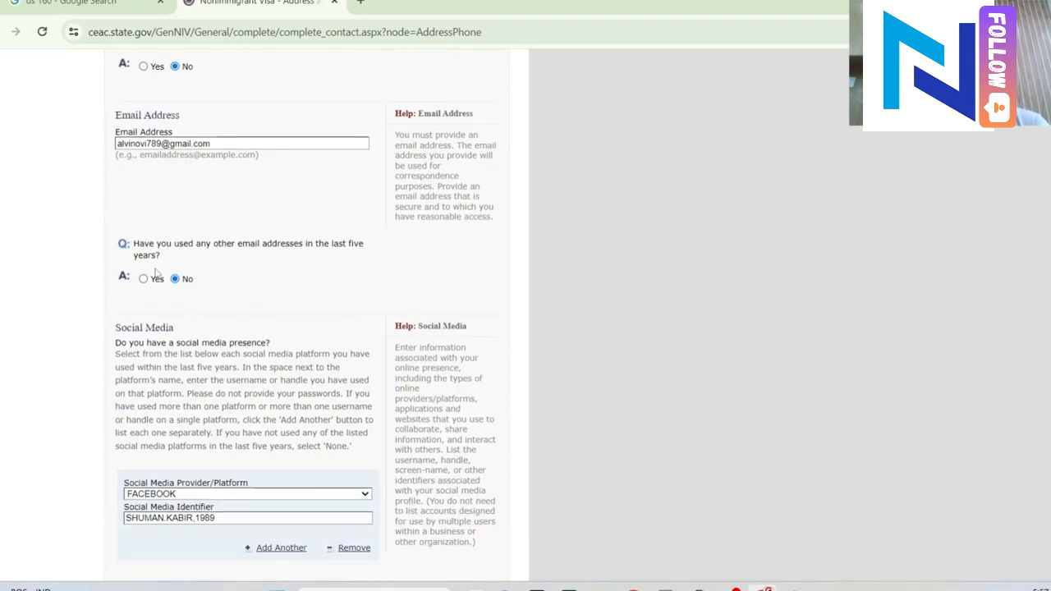
pyautogui.scroll(-2, 147, 328)
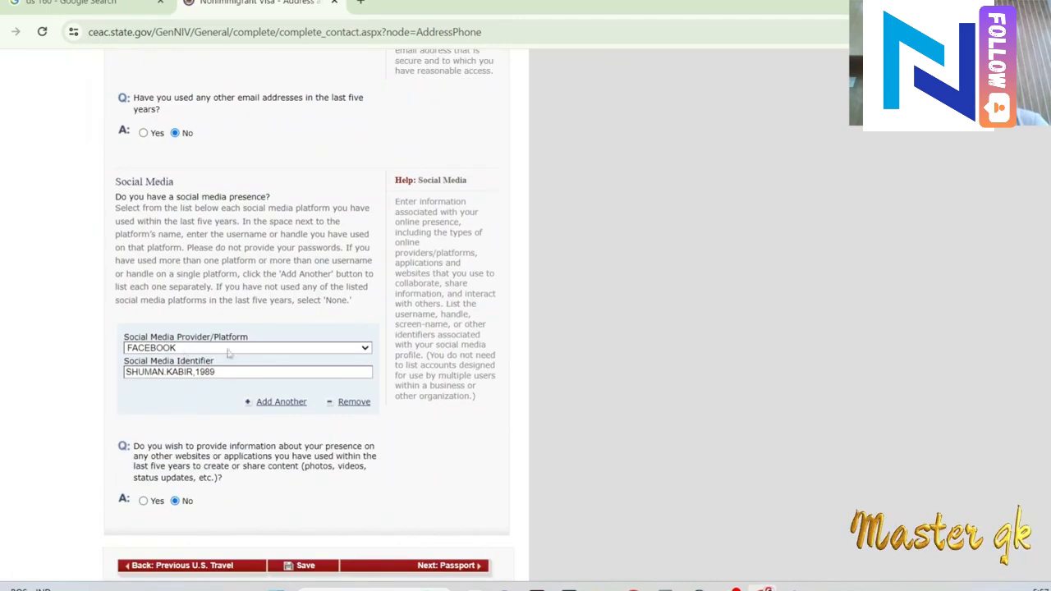
pyautogui.scroll(-1, 257, 386)
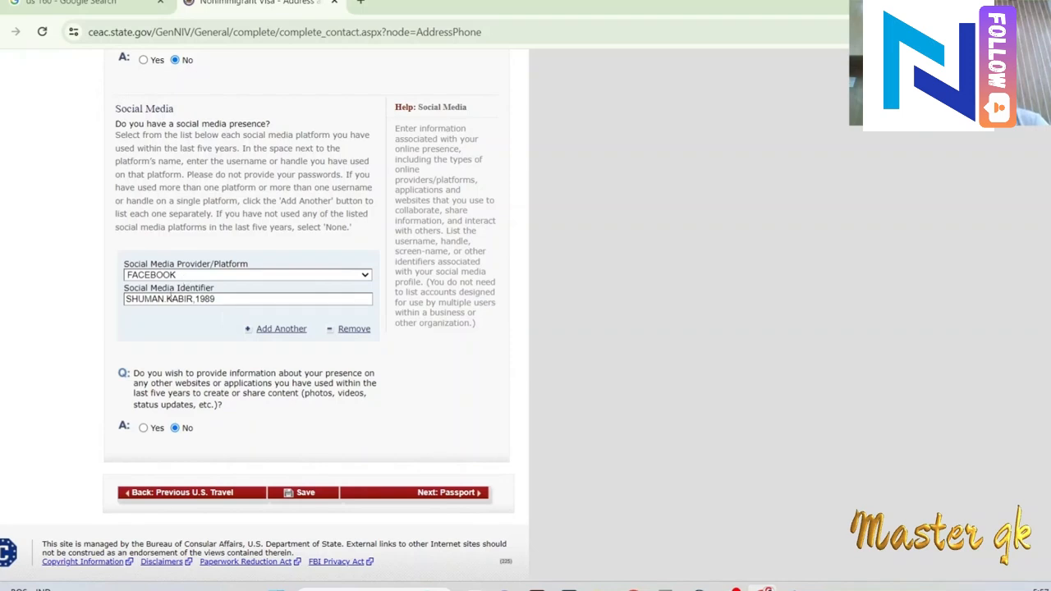
pyautogui.moveTo(230, 298); pyautogui.dragTo(83, 301)
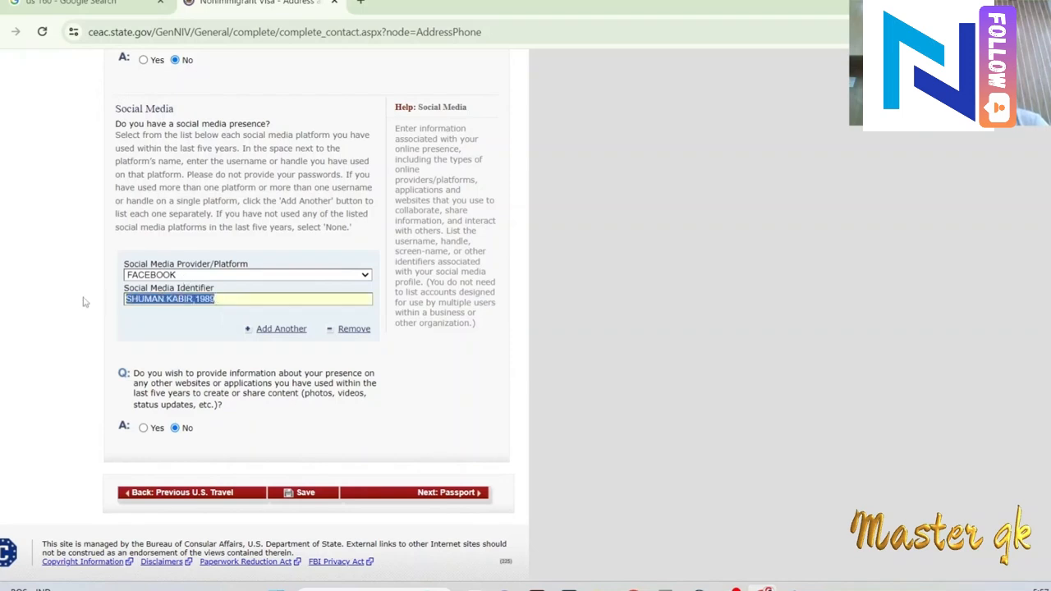
pyautogui.click(227, 298)
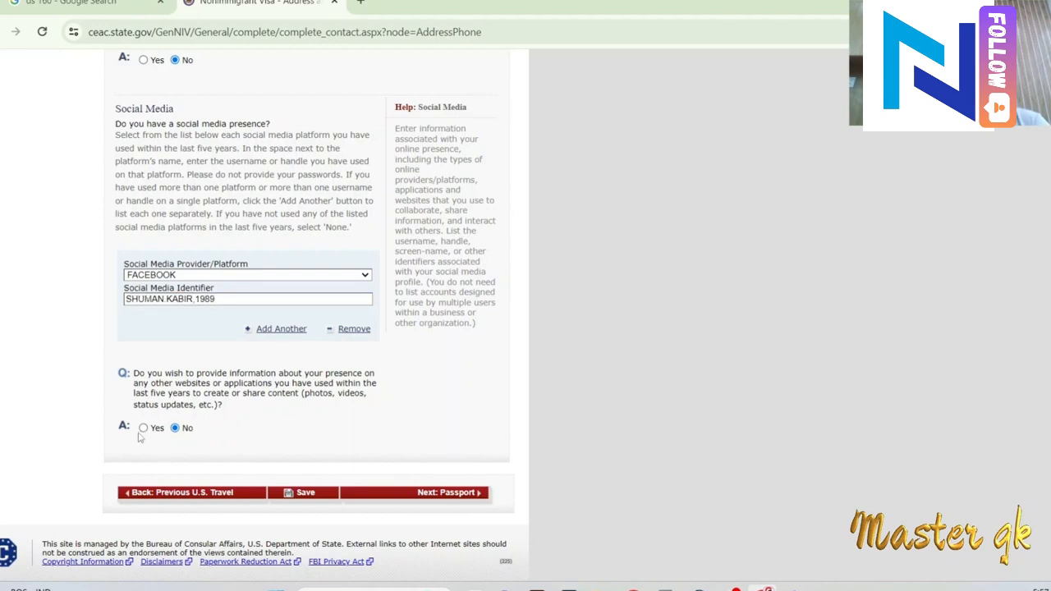
pyautogui.scroll(-1, 215, 426)
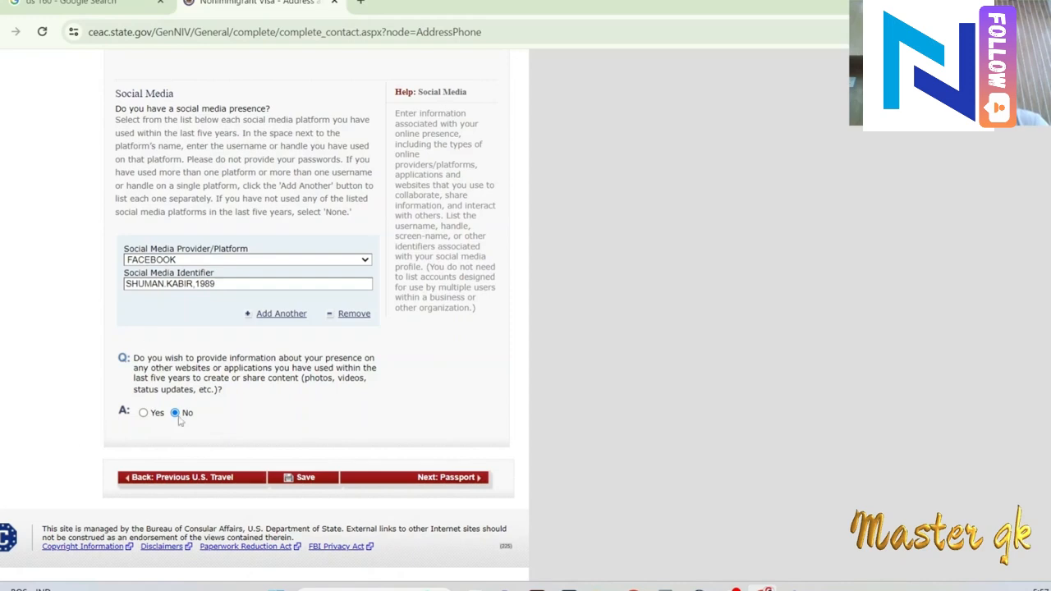
pyautogui.click(464, 476)
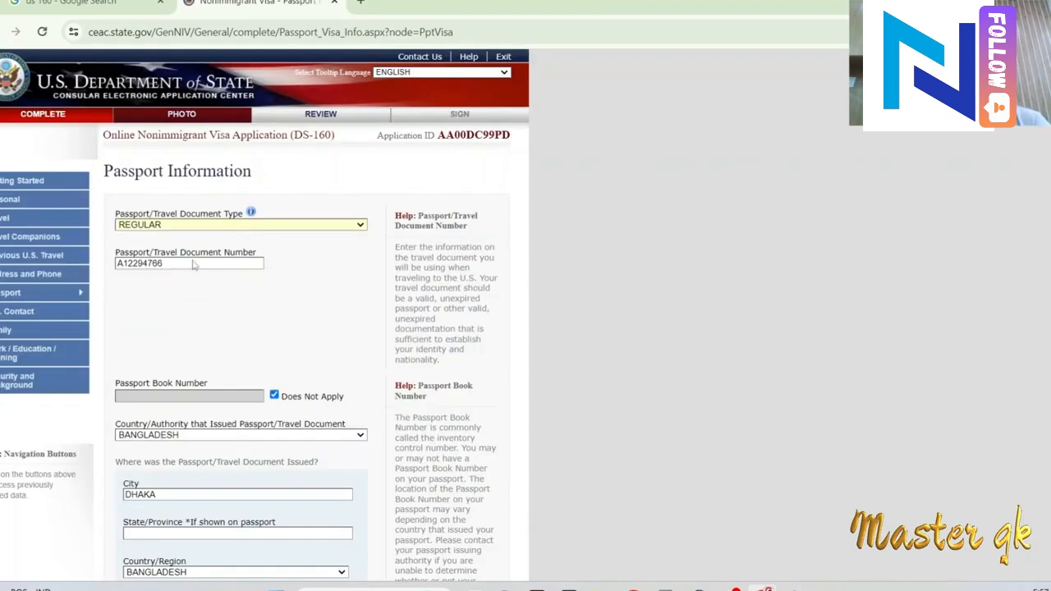
# - Review the passport type, number, issuing place, issuance and expiration dates and lost passport answer, and proceed to the U.S. Contact page
pyautogui.scroll(-3, 245, 312)
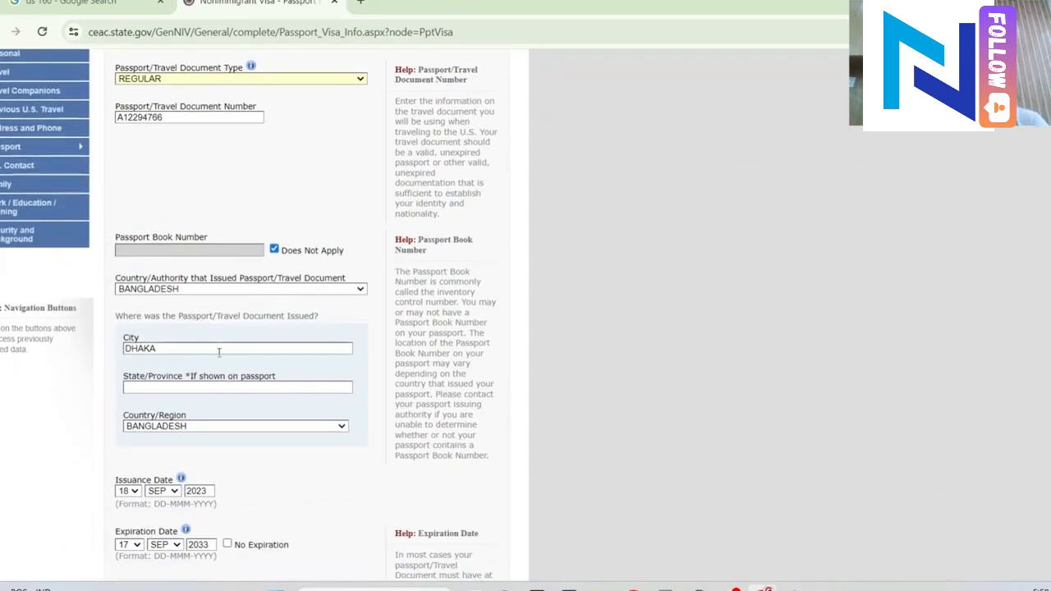
pyautogui.scroll(2, 213, 350)
pyautogui.scroll(-3, 212, 340)
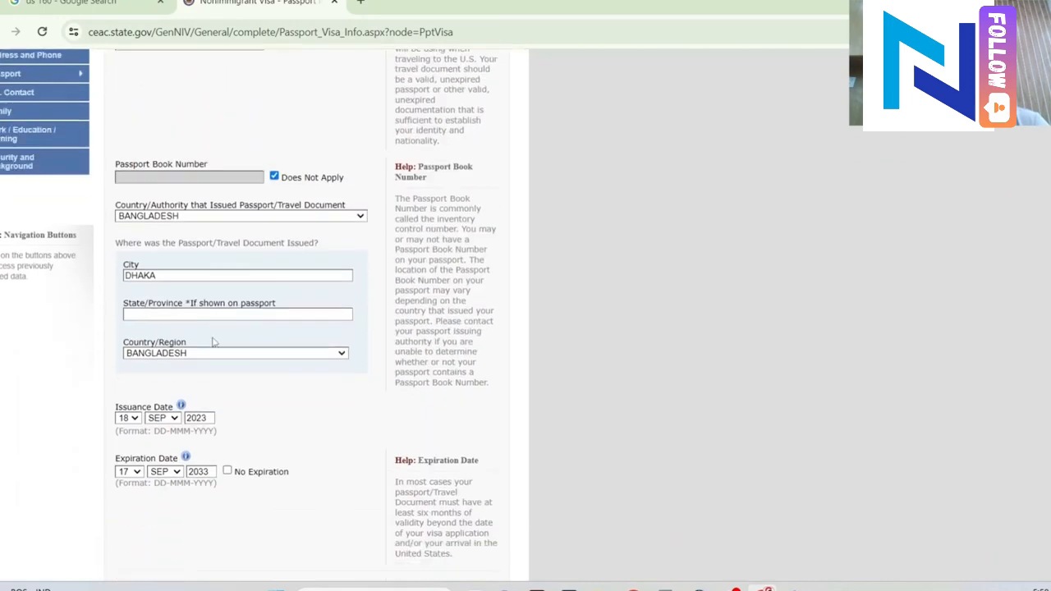
pyautogui.scroll(-3, 95, 333)
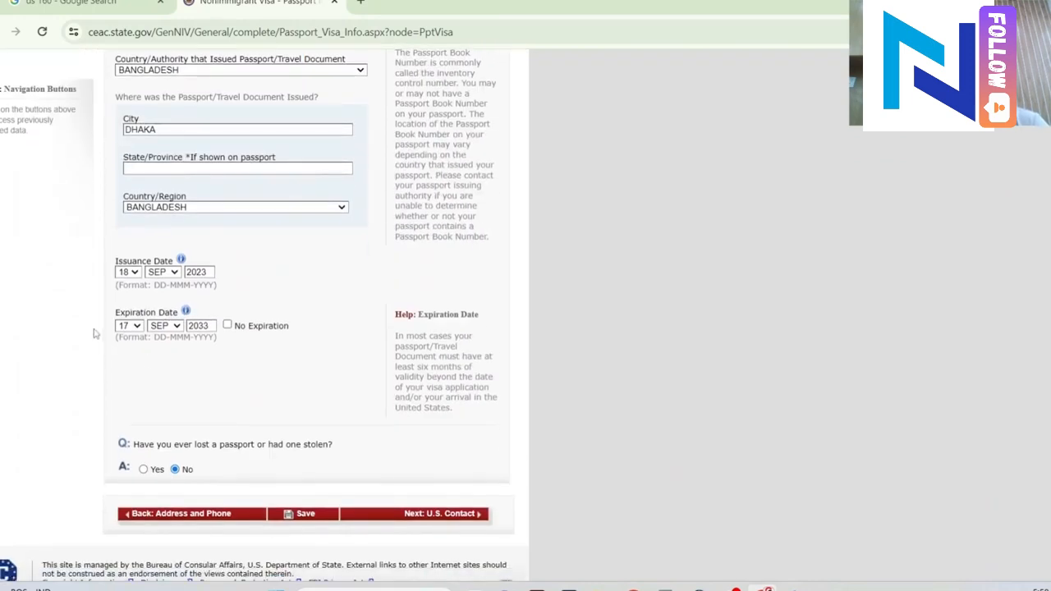
pyautogui.scroll(-1, 267, 335)
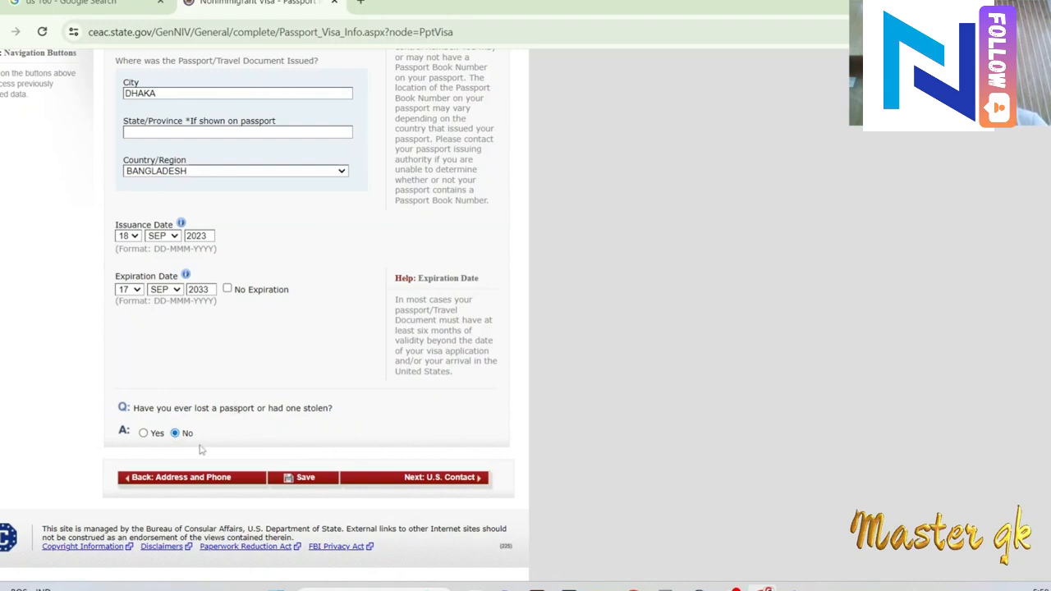
pyautogui.click(439, 479)
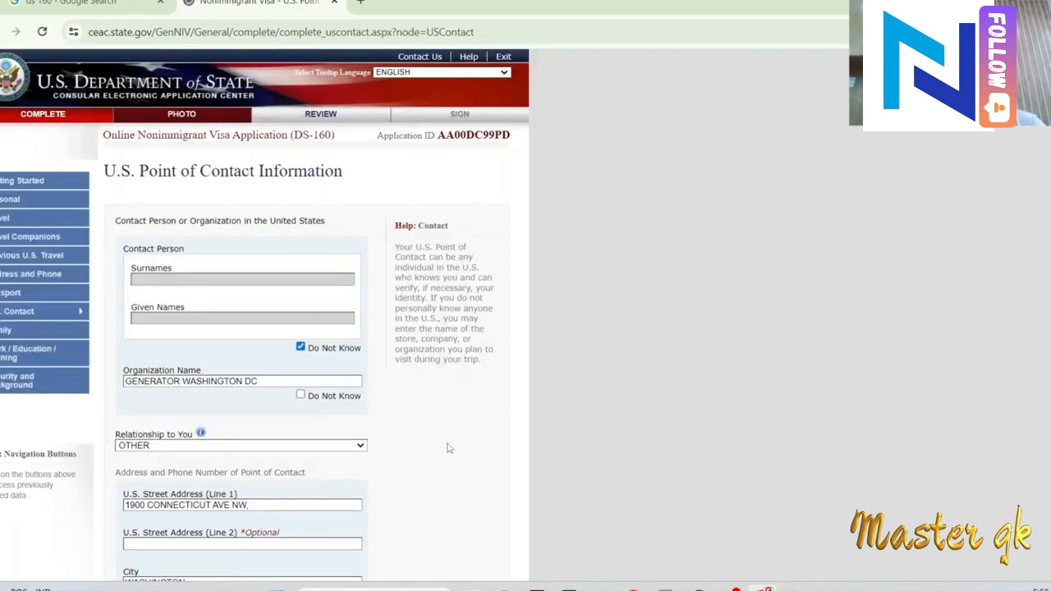
# - Review the U.S. contact's person, organization name, relationship, address, phone and email fields, and proceed to the Family Relatives page
pyautogui.scroll(-5, 449, 448)
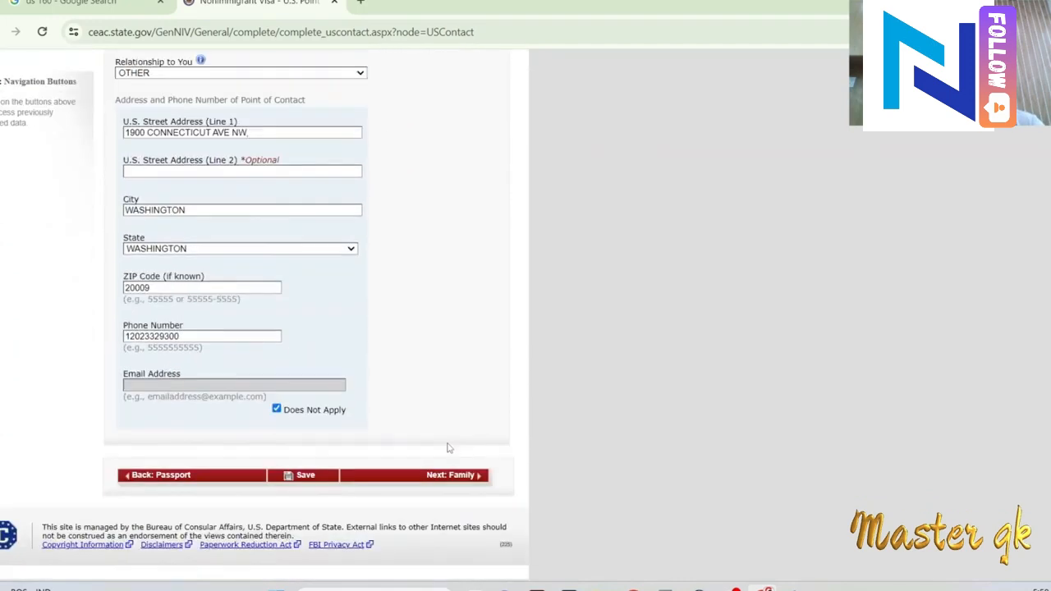
pyautogui.scroll(5, 450, 447)
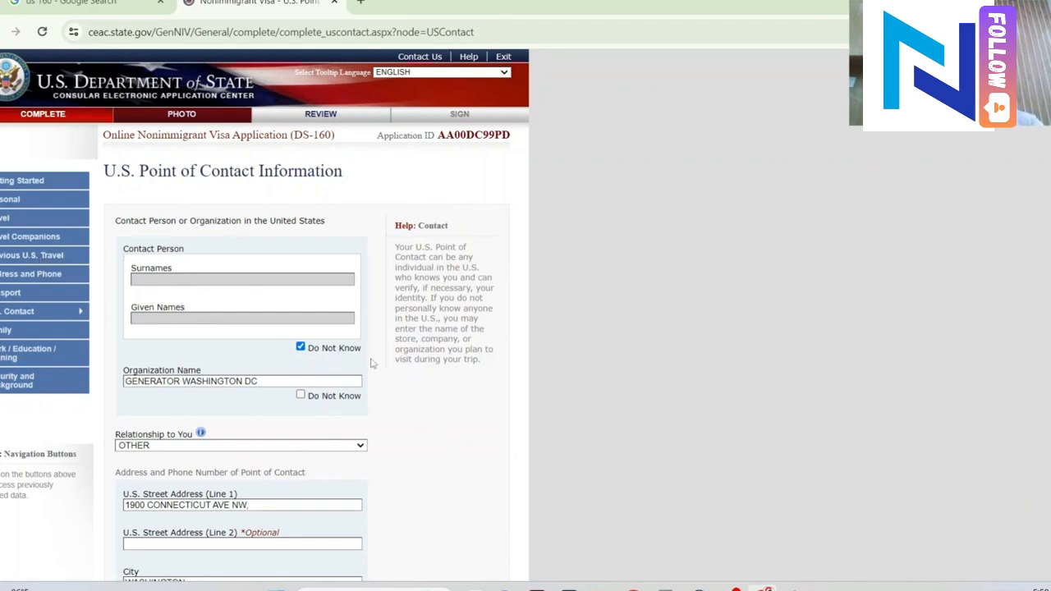
pyautogui.scroll(-1, 382, 359)
pyautogui.scroll(-1, 201, 320)
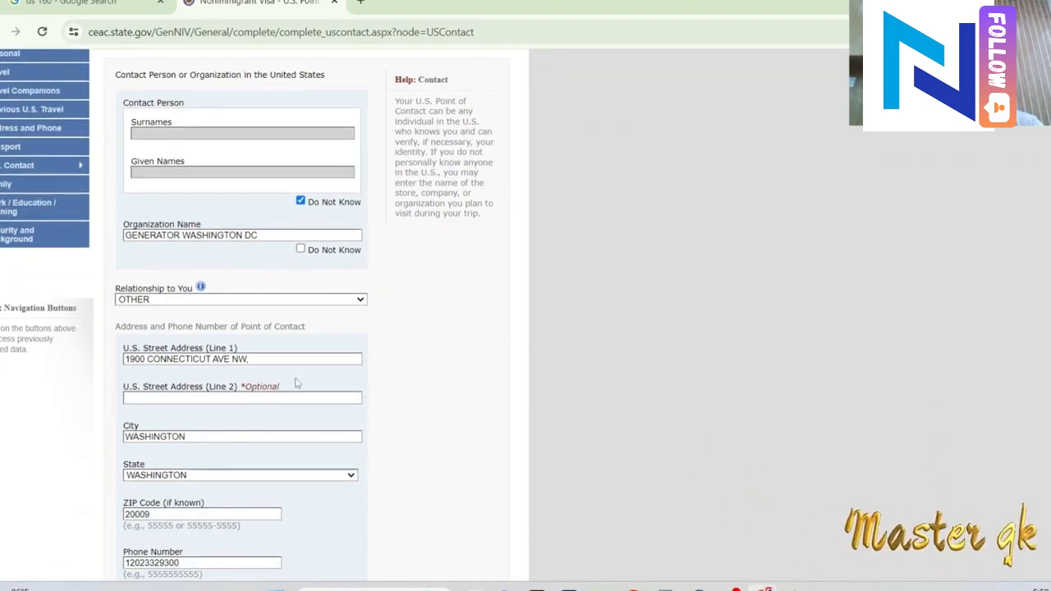
pyautogui.scroll(1, 234, 453)
pyautogui.scroll(-3, 222, 386)
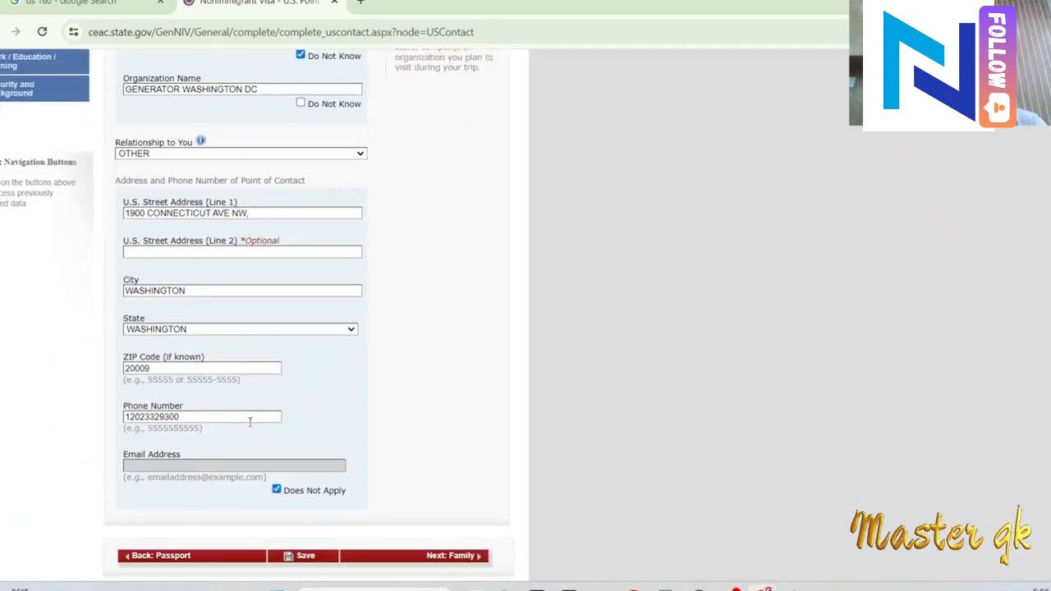
pyautogui.scroll(2, 249, 423)
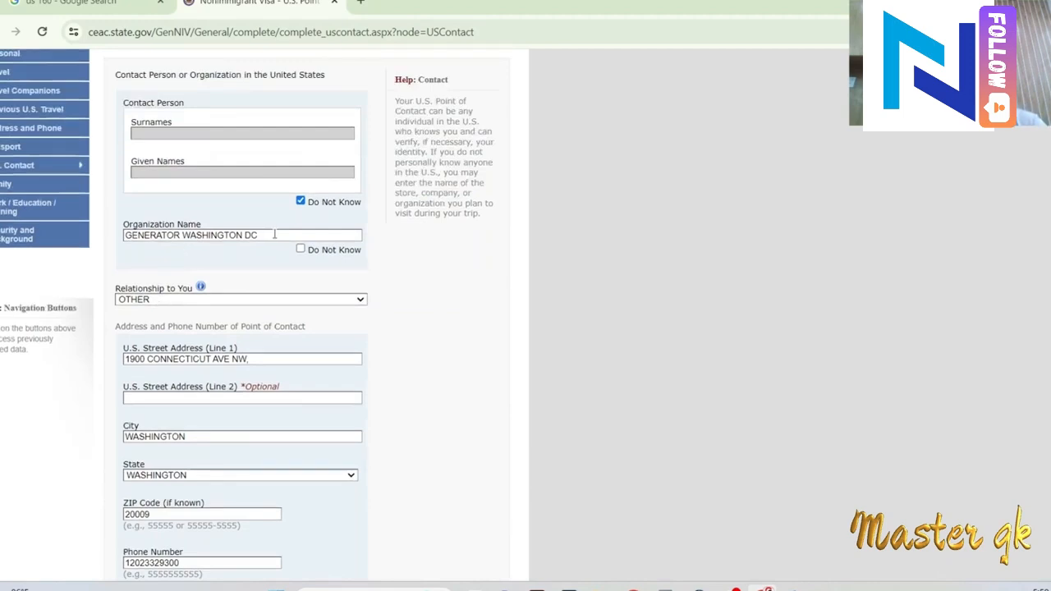
pyautogui.scroll(-3, 272, 275)
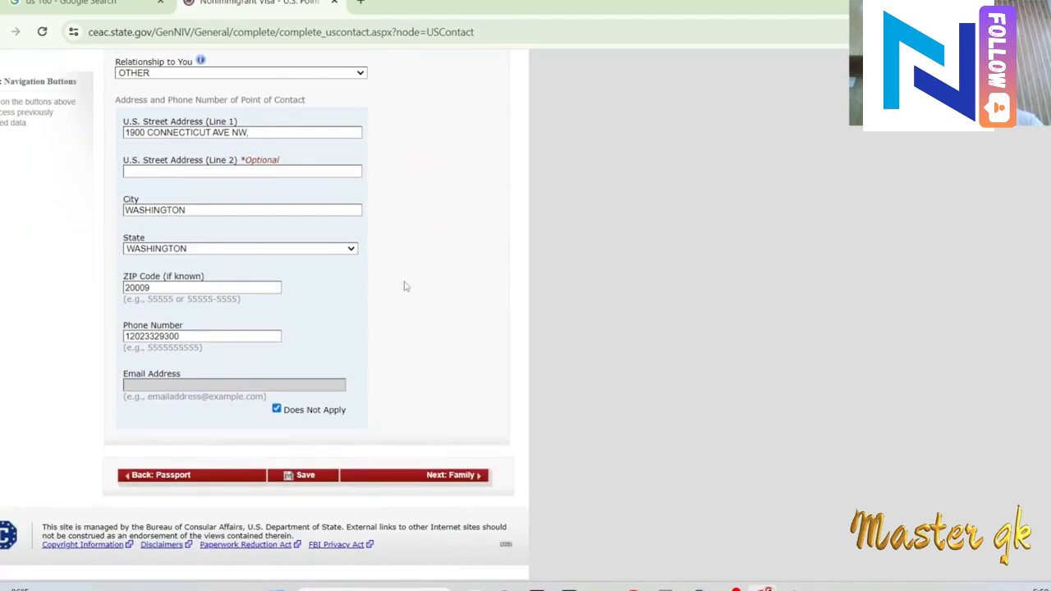
pyautogui.scroll(5, 420, 327)
pyautogui.scroll(-5, 425, 327)
pyautogui.click(456, 476)
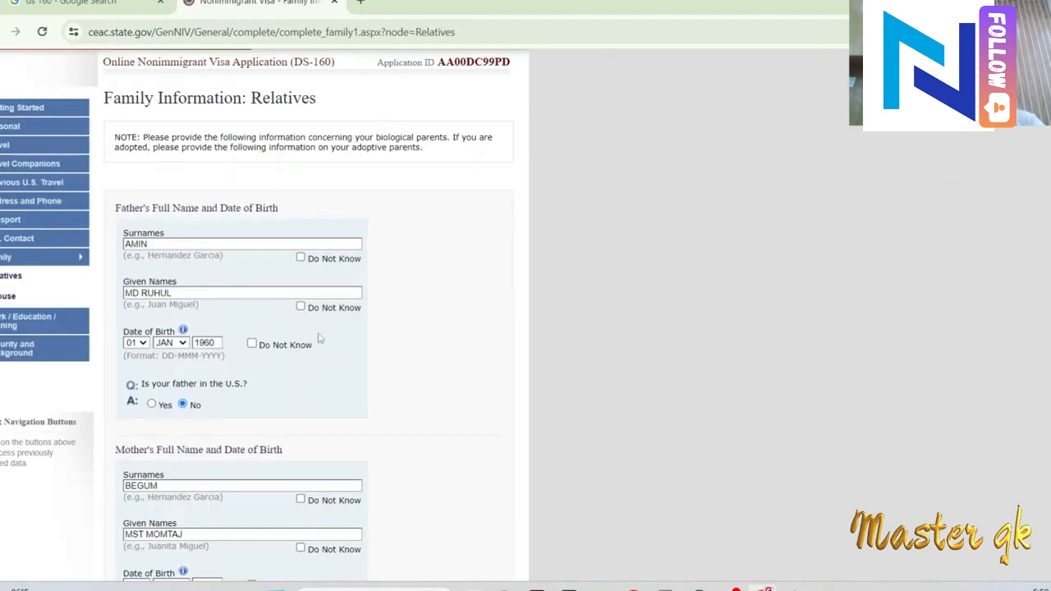
# - Review the father's and mother's names, birth dates and the U.S. relatives answers, and proceed to the Spouse page
pyautogui.scroll(-1, 320, 328)
pyautogui.scroll(-1, 323, 327)
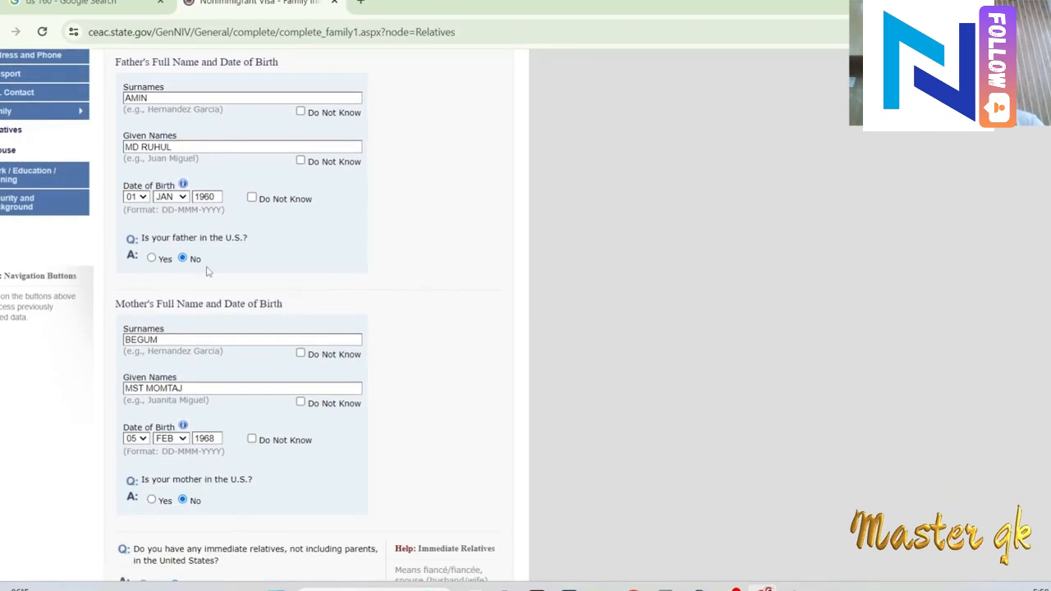
pyautogui.scroll(-3, 278, 297)
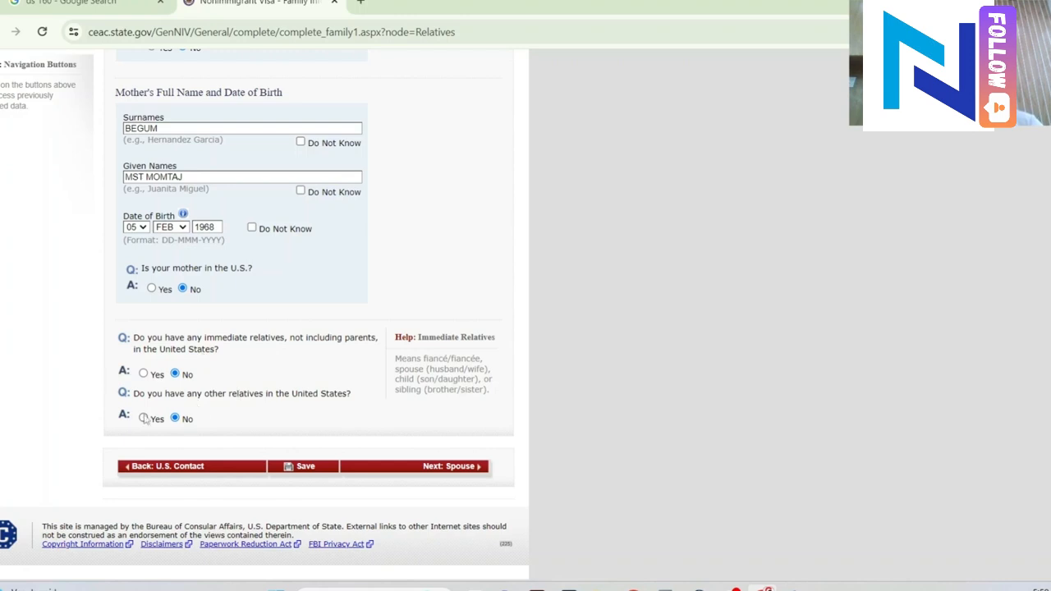
pyautogui.click(450, 468)
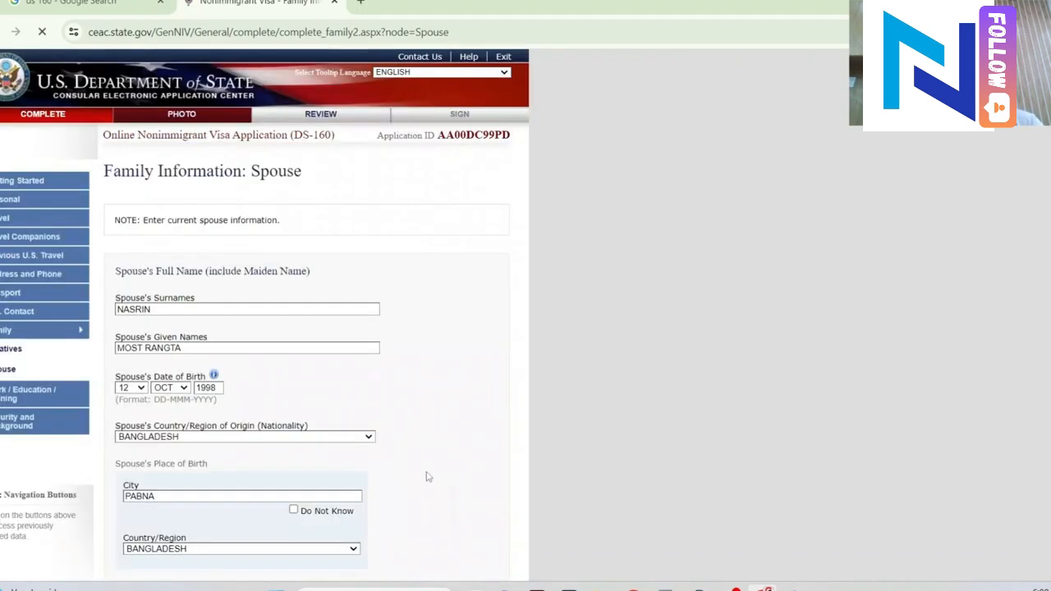
# - Review the spouse's name, birth details, nationality and available address options, and proceed to the Present Work/Education/Training page
pyautogui.scroll(-2, 323, 312)
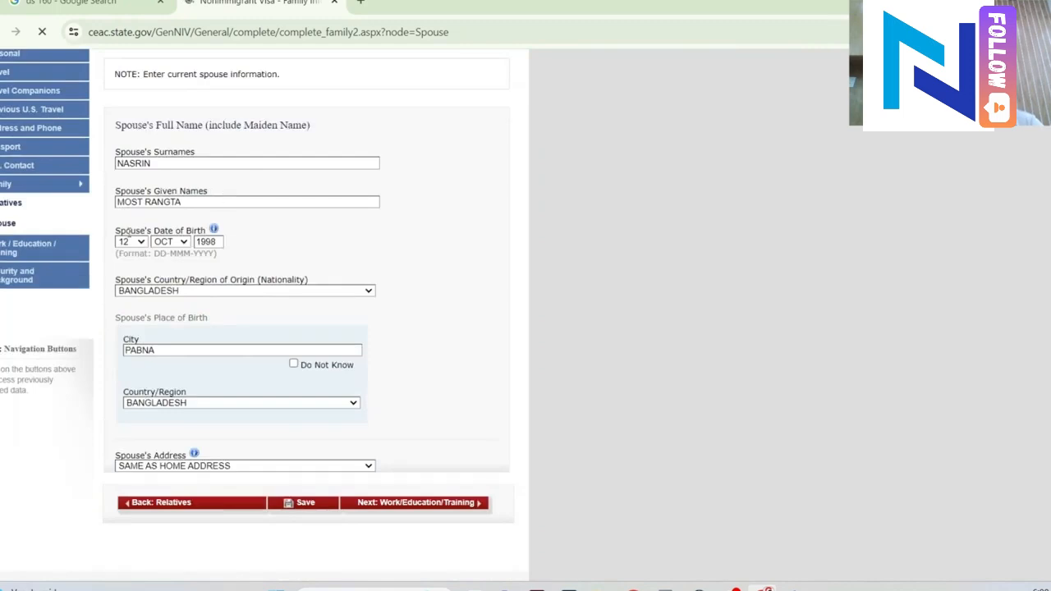
pyautogui.scroll(-1, 136, 286)
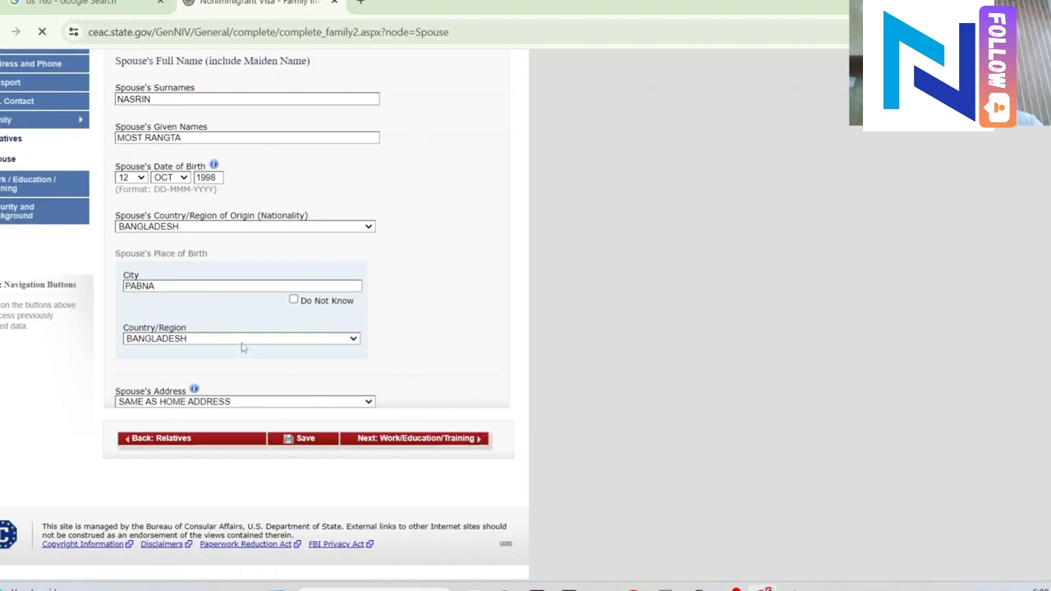
pyautogui.click(233, 402)
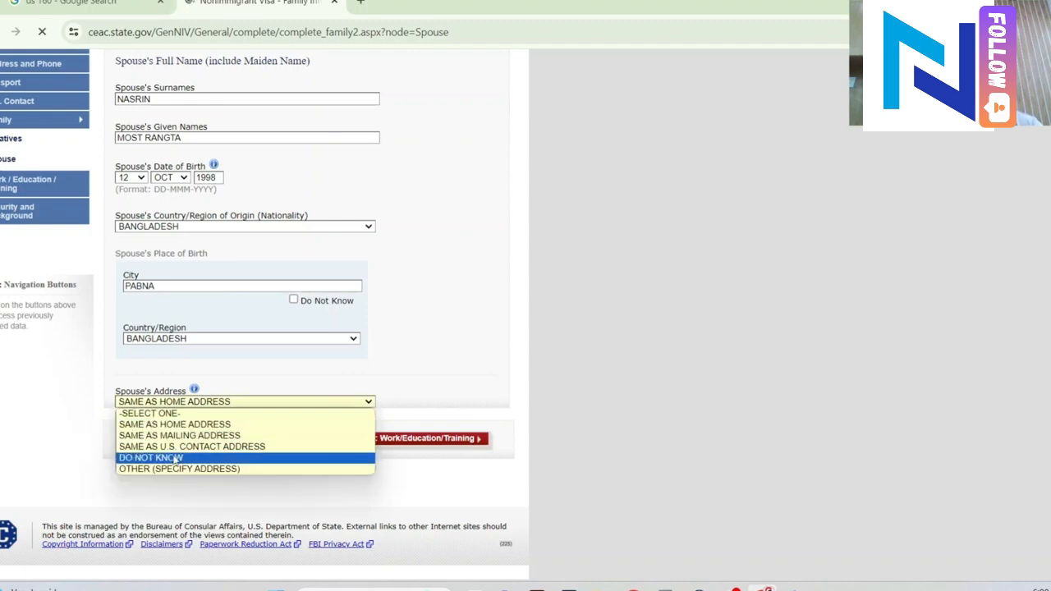
pyautogui.click(474, 386)
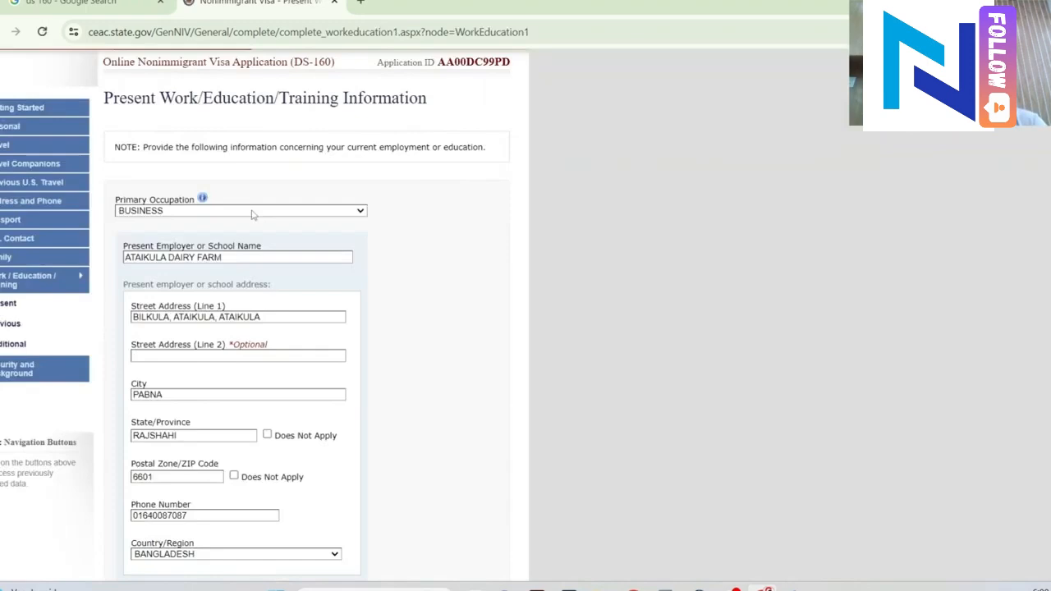
# - Review the present occupation, employer name and address, start date, monthly income and duties description, and proceed to the Previous Work/Education page
pyautogui.click(251, 261)
pyautogui.click(293, 318)
pyautogui.scroll(-2, 367, 372)
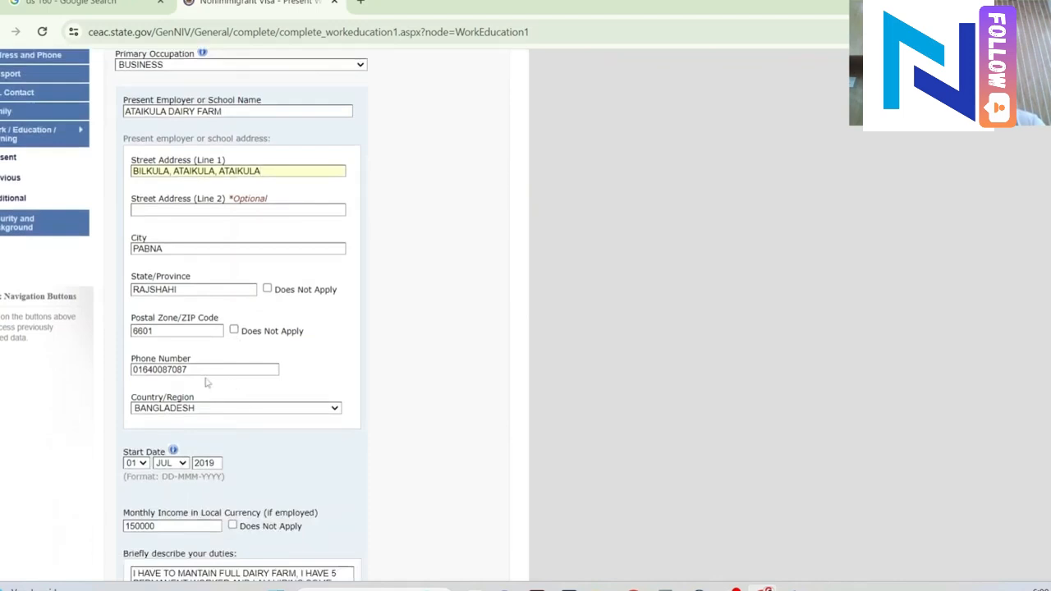
pyautogui.scroll(-1, 294, 392)
pyautogui.scroll(-2, 294, 392)
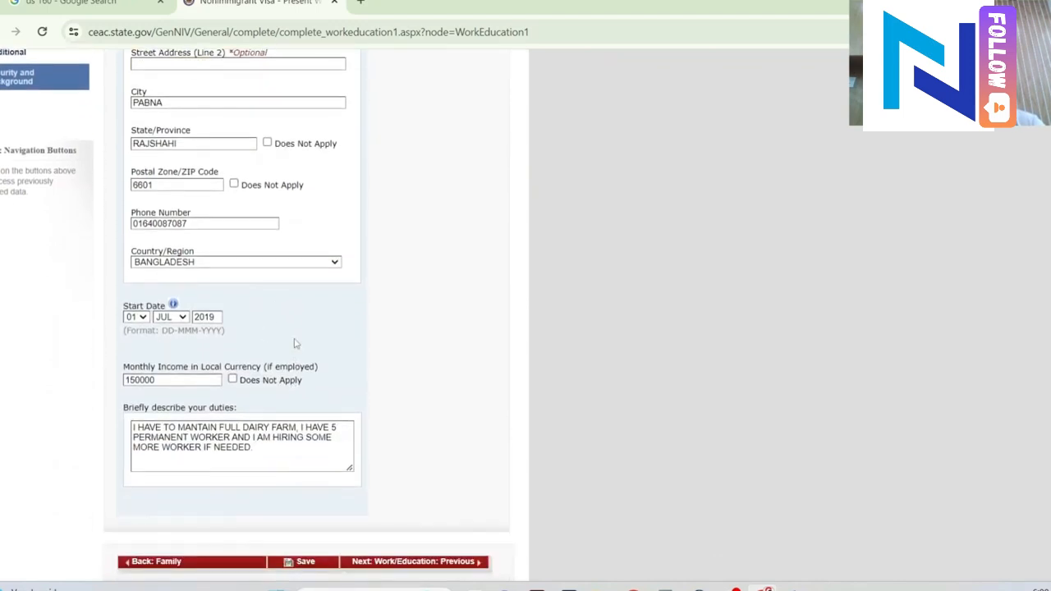
pyautogui.scroll(-1, 214, 375)
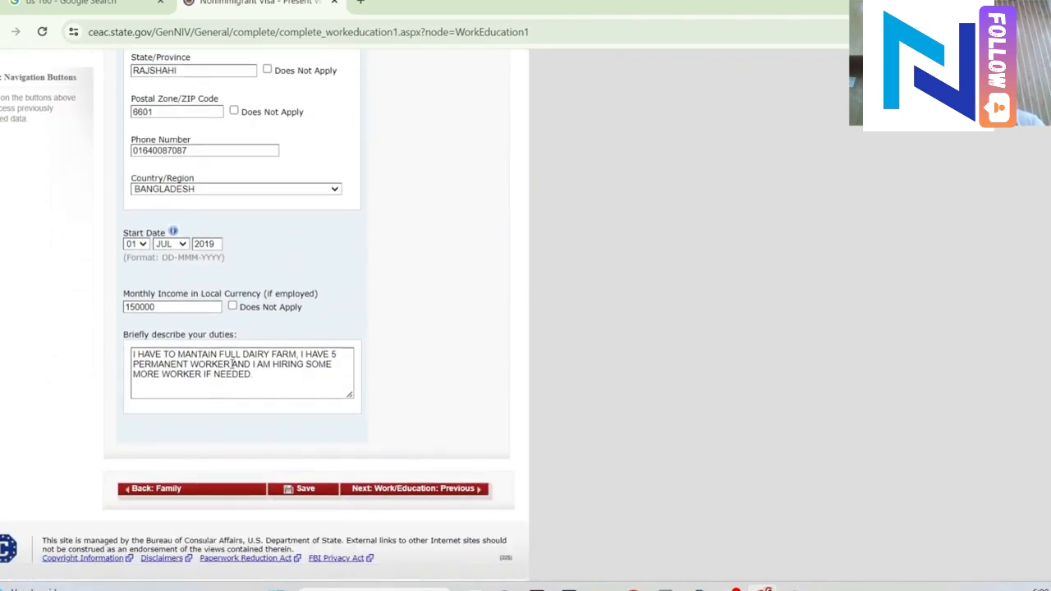
pyautogui.tripleClick(278, 382)
pyautogui.click(278, 382)
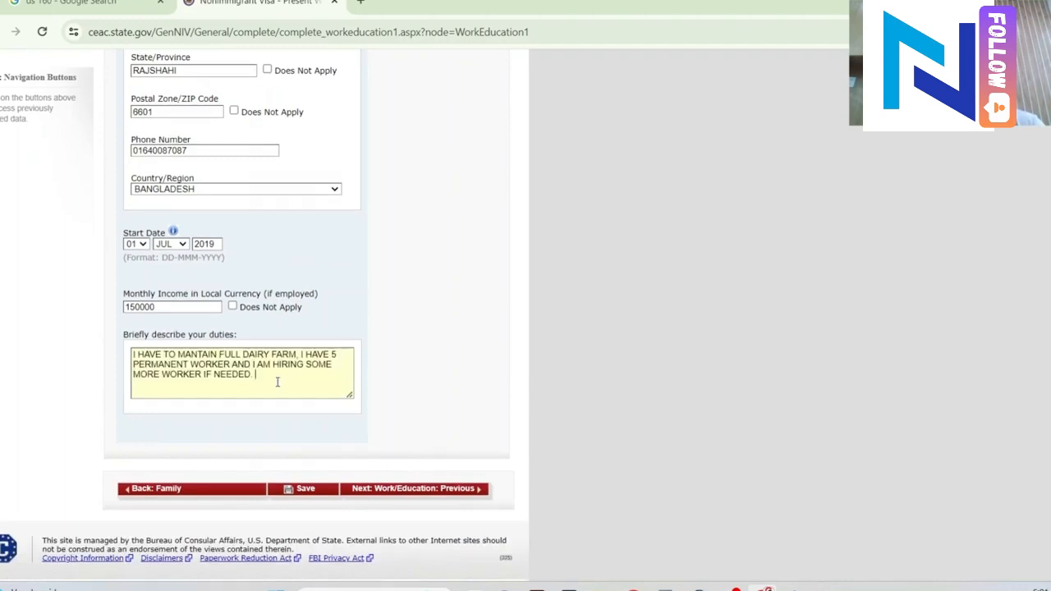
pyautogui.click(451, 492)
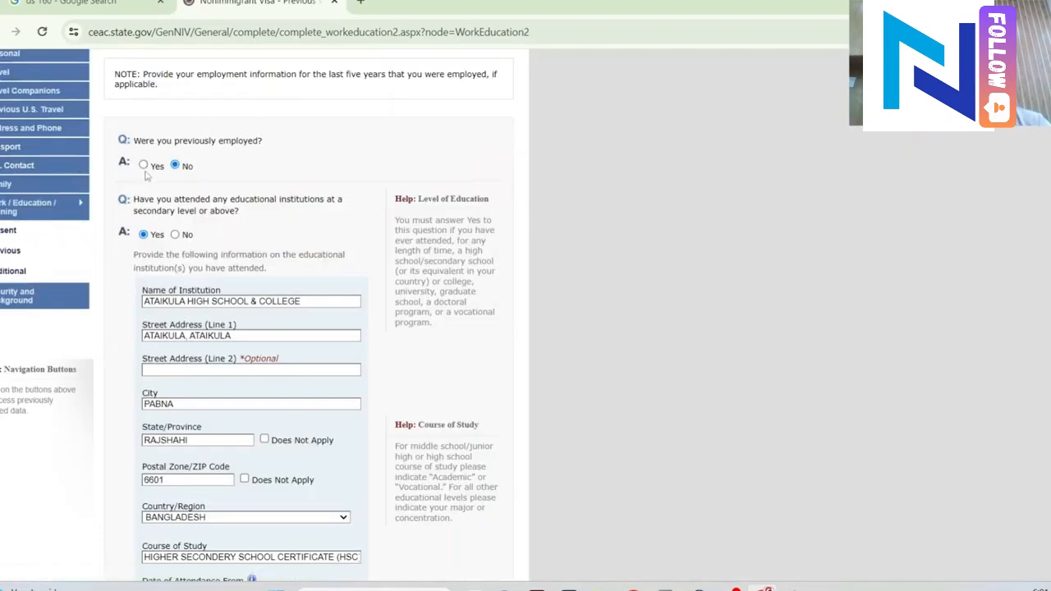
# - Review the previous employment answer and the school's name, address, course of study and attendance dates, and proceed to the Additional Work/Education page
pyautogui.scroll(-2, 304, 228)
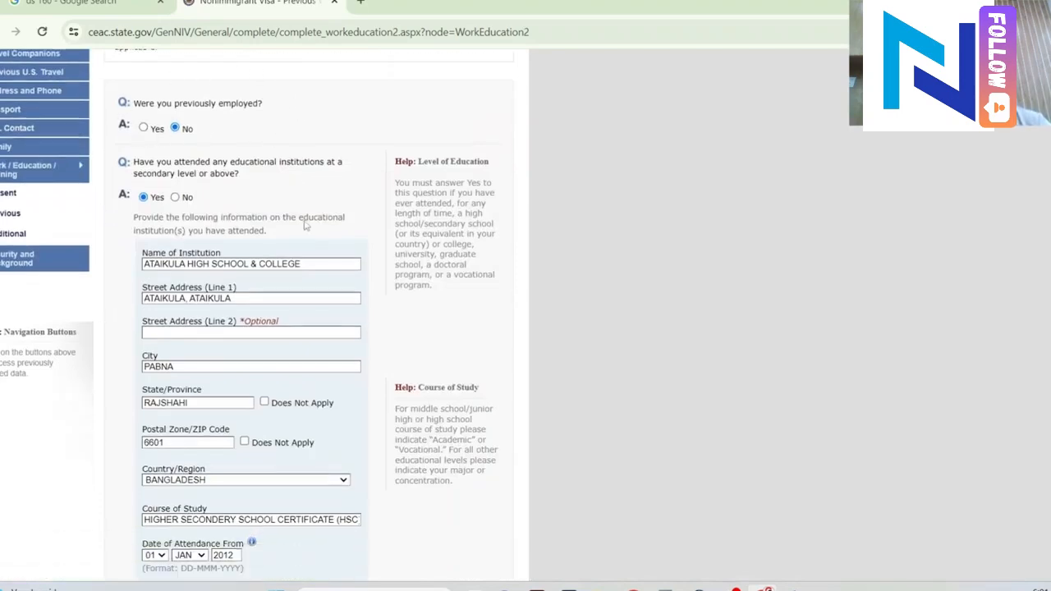
pyautogui.moveTo(332, 155); pyautogui.dragTo(123, 155)
pyautogui.moveTo(234, 190); pyautogui.dragTo(116, 189)
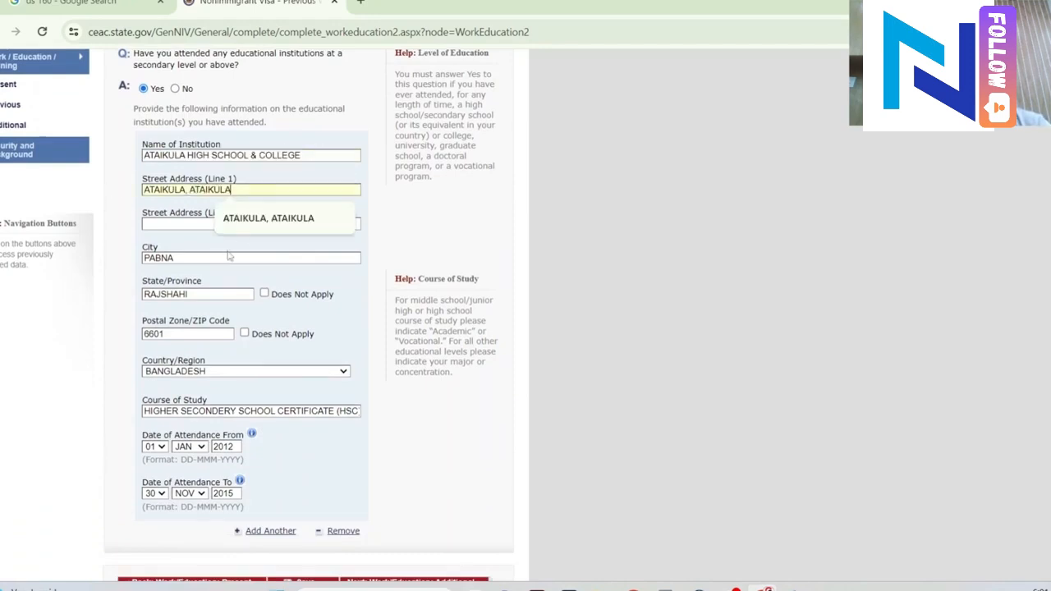
pyautogui.scroll(-1, 245, 353)
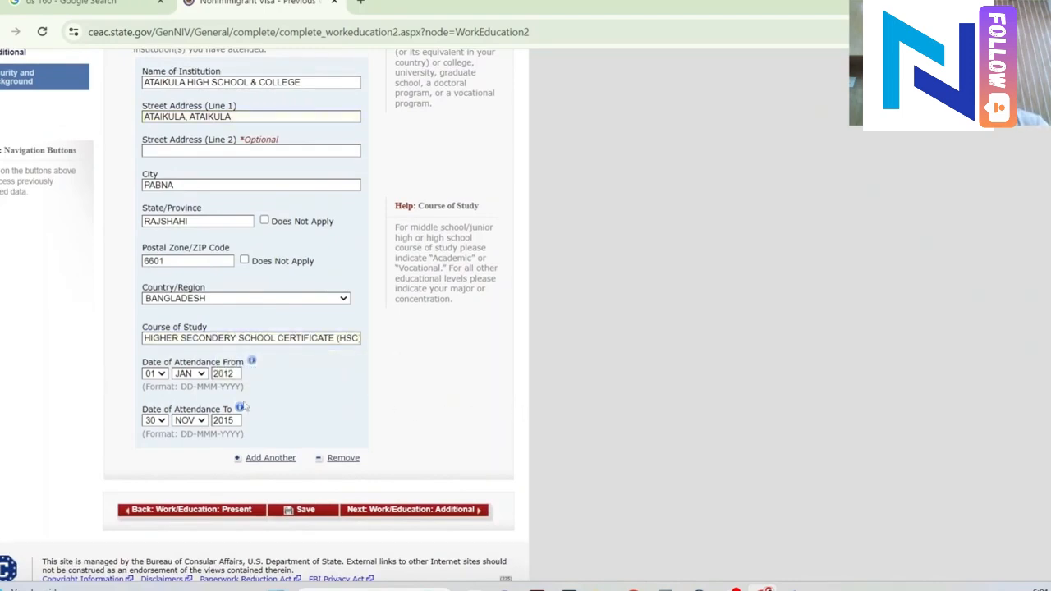
pyautogui.scroll(-1, 269, 433)
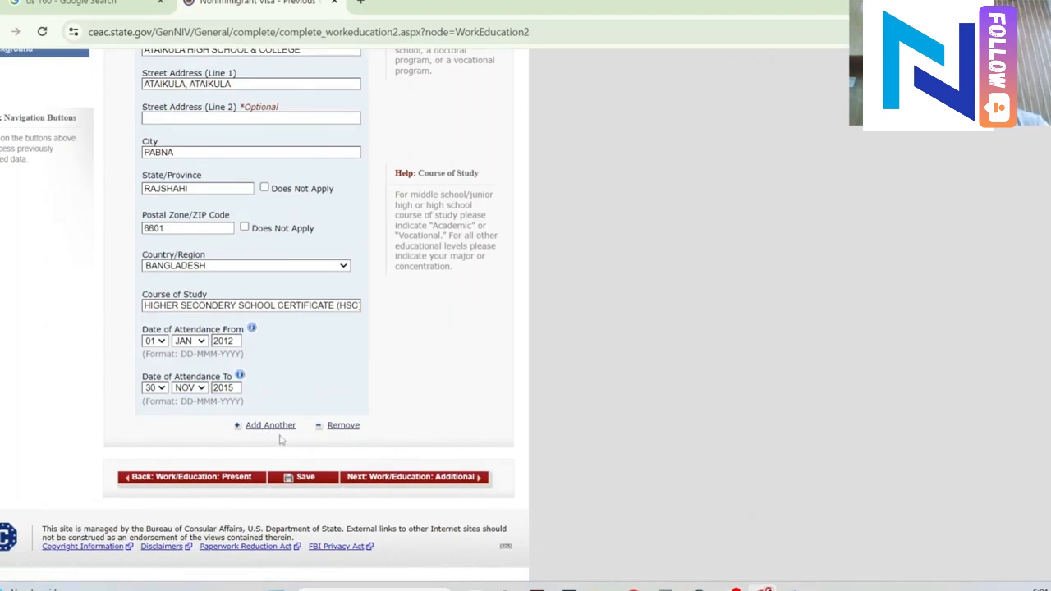
pyautogui.click(419, 477)
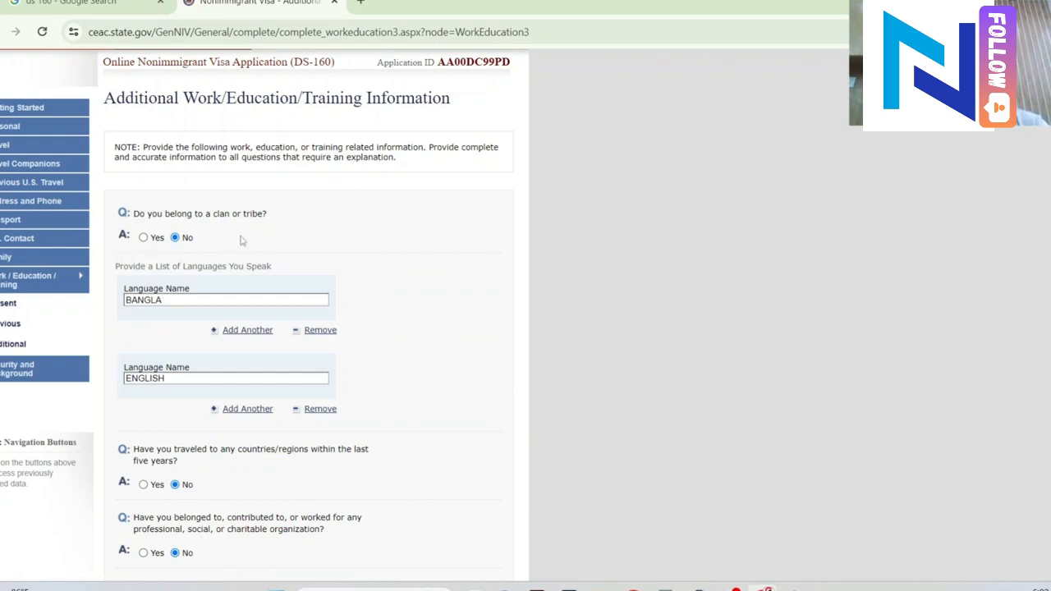
# - Review the clan, languages, travel, organization, specialized skills, military and paramilitary answers, and proceed to Security and Background Part 1
pyautogui.scroll(-2, 291, 283)
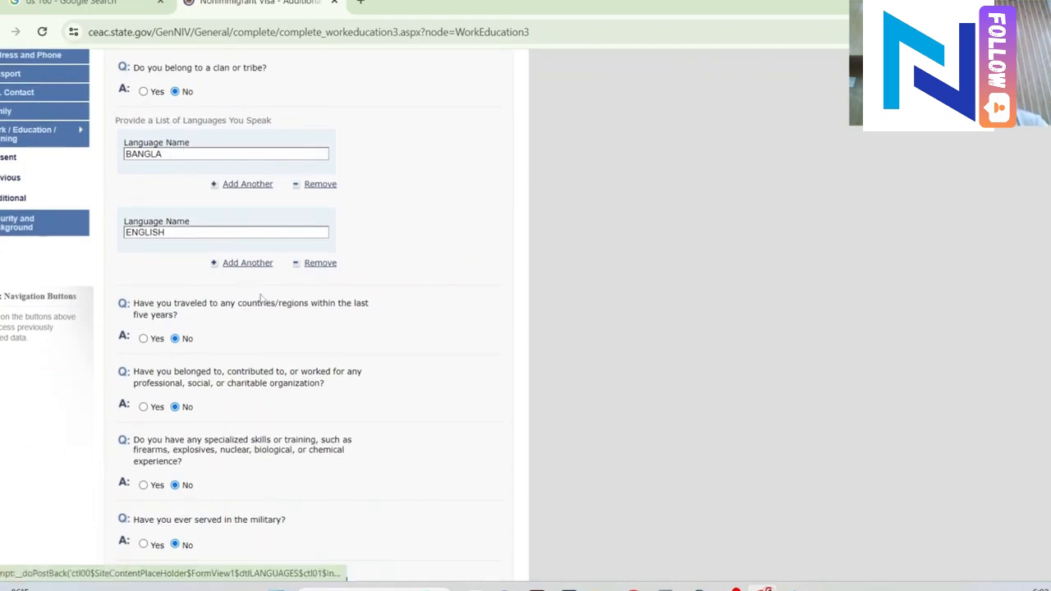
pyautogui.scroll(-2, 260, 298)
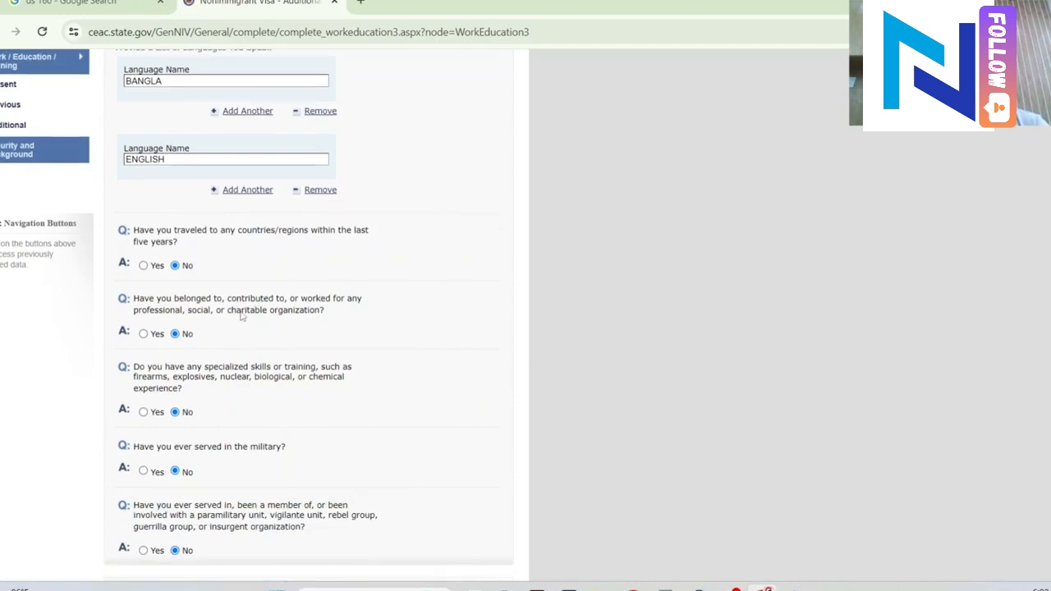
pyautogui.scroll(-2, 246, 317)
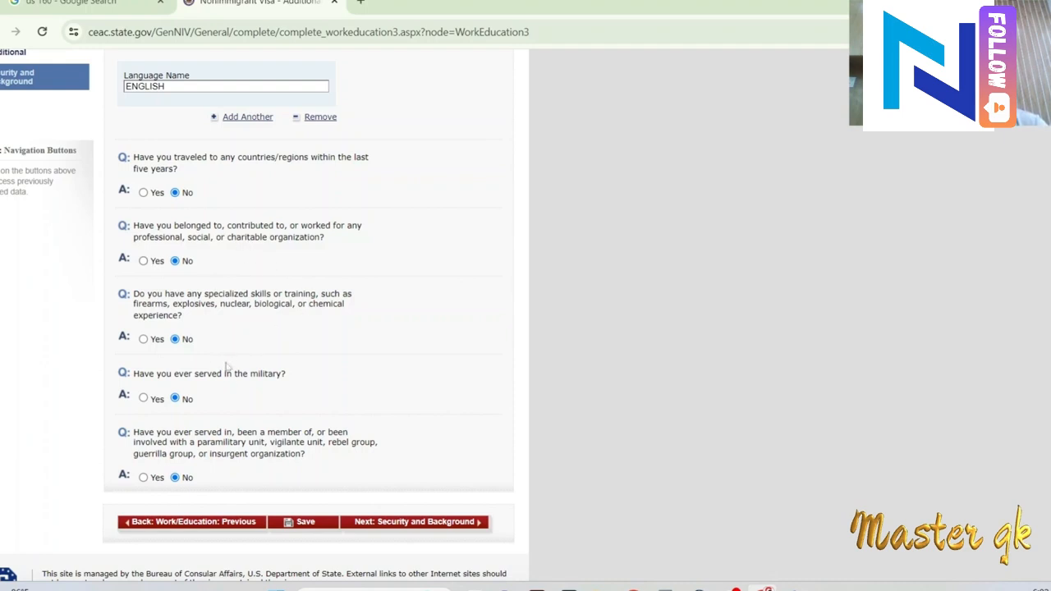
pyautogui.scroll(-1, 255, 395)
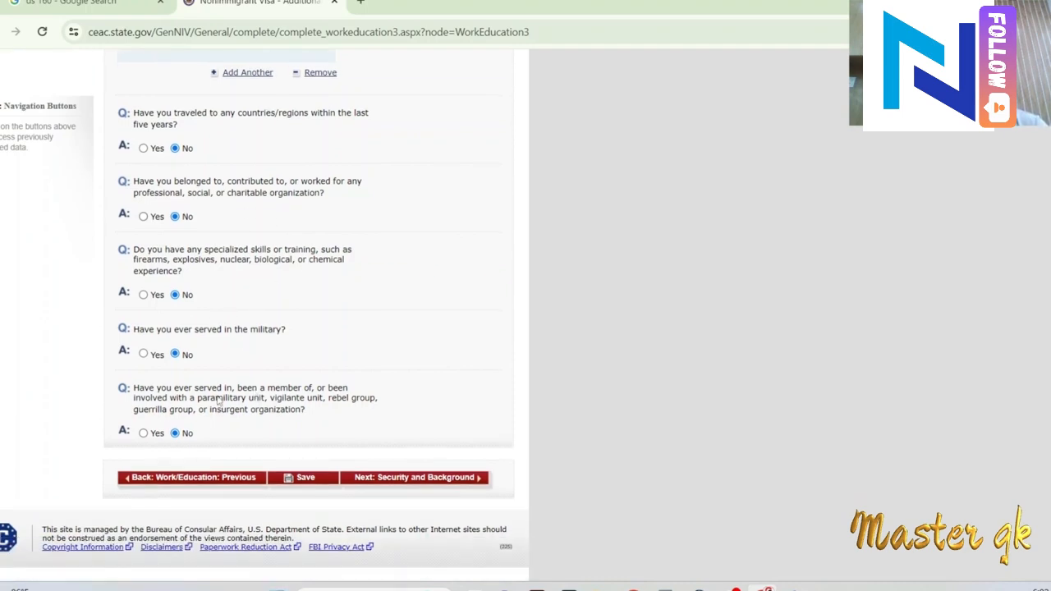
pyautogui.click(440, 479)
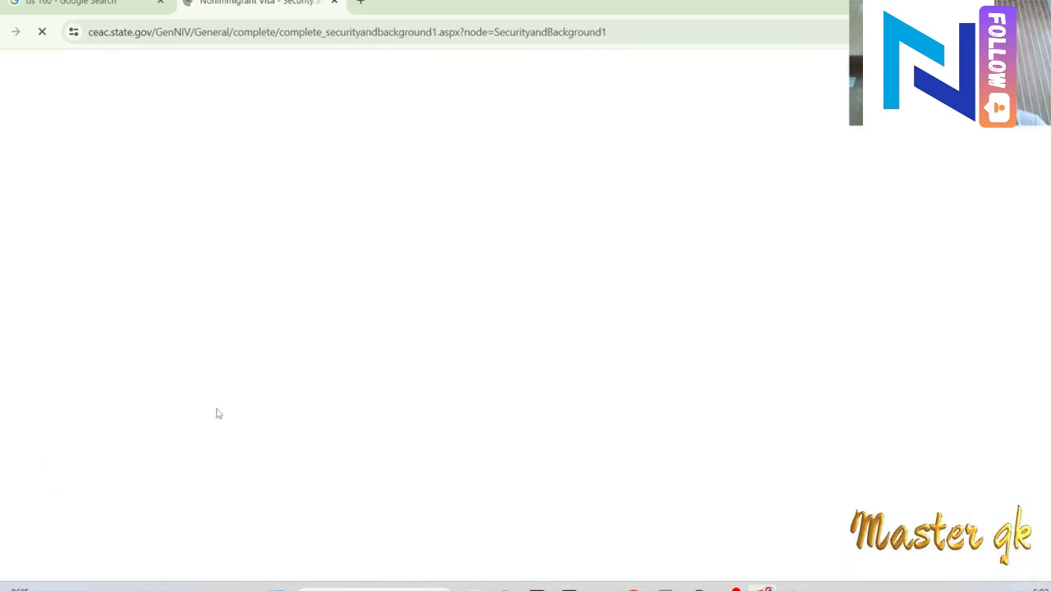
# - Review the health answers in Security and Background Part 1 and the criminal answers in Part 2, and proceed to Part 3
pyautogui.scroll(-1, 389, 347)
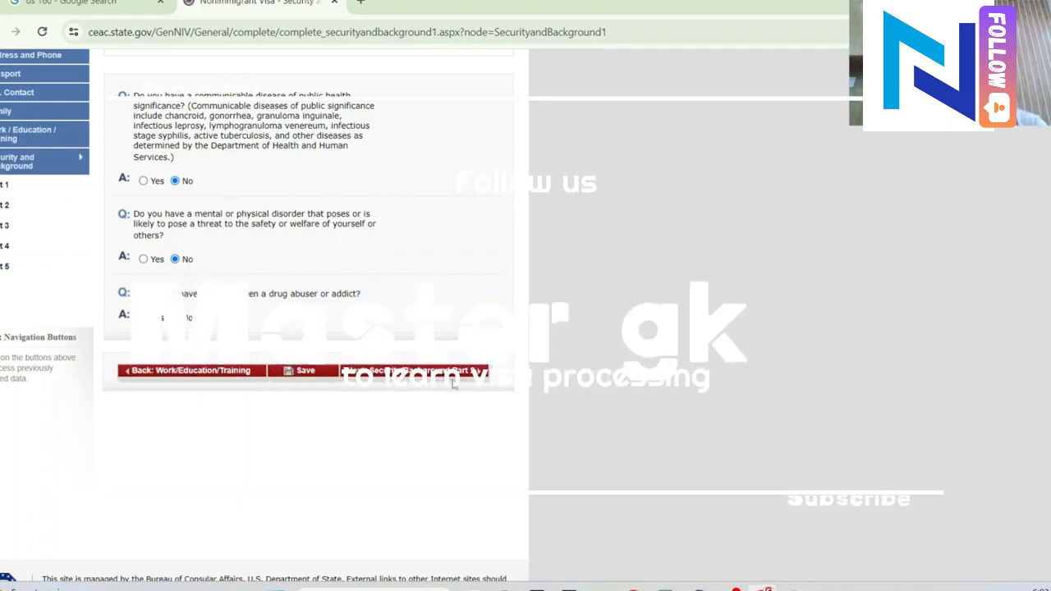
pyautogui.click(418, 378)
pyautogui.scroll(-8, 369, 378)
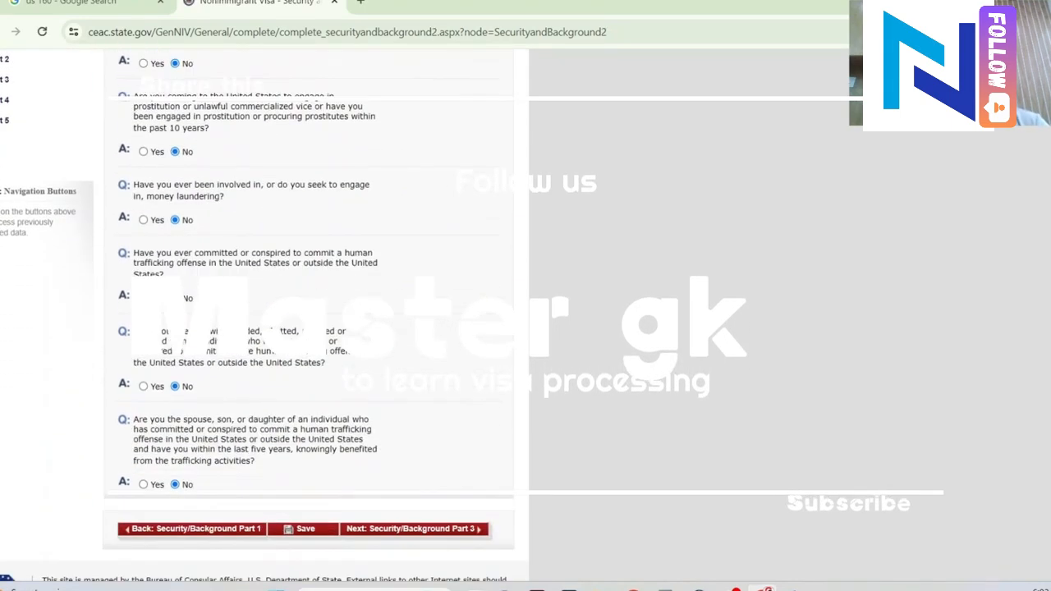
pyautogui.scroll(2, 370, 377)
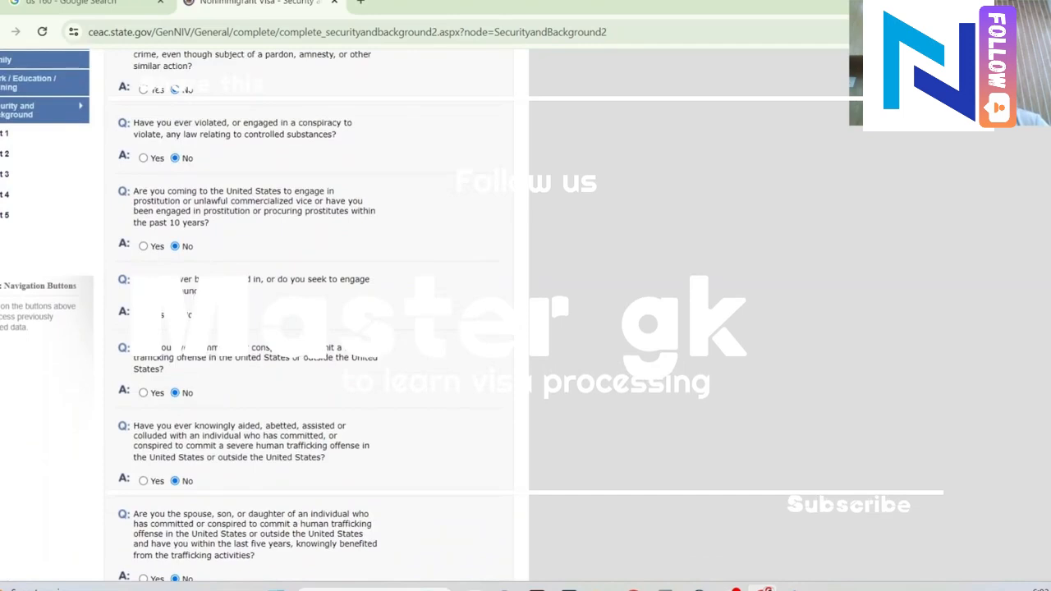
pyautogui.scroll(-2, 289, 277)
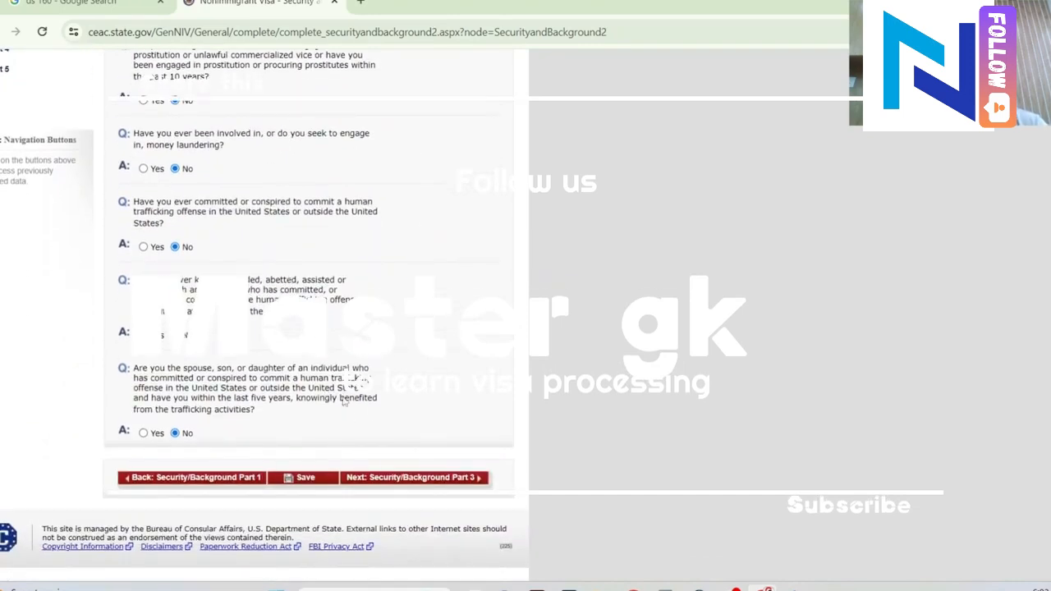
pyautogui.click(427, 477)
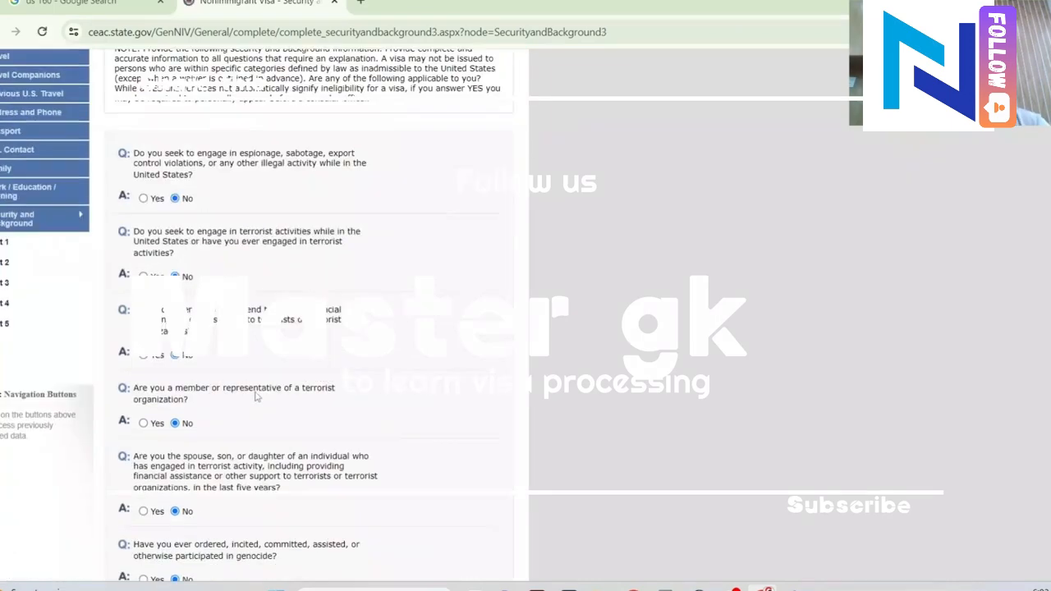
# - Review the terrorism, genocide, torture and human rights answers in Security and Background Part 3, and proceed to Part 4
pyautogui.scroll(-2, 259, 397)
pyautogui.scroll(-5, 258, 397)
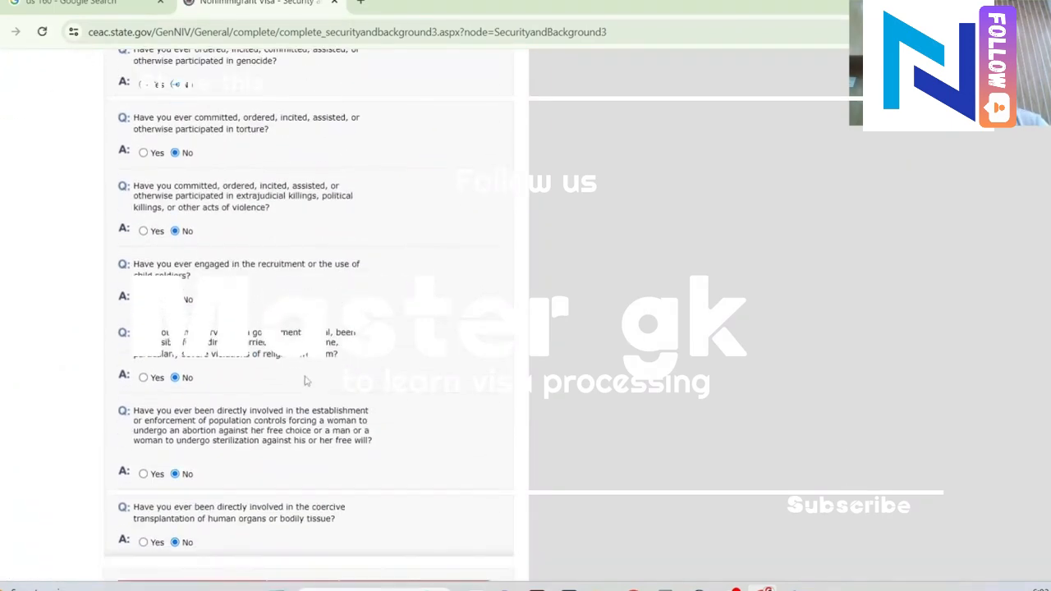
pyautogui.scroll(-2, 358, 448)
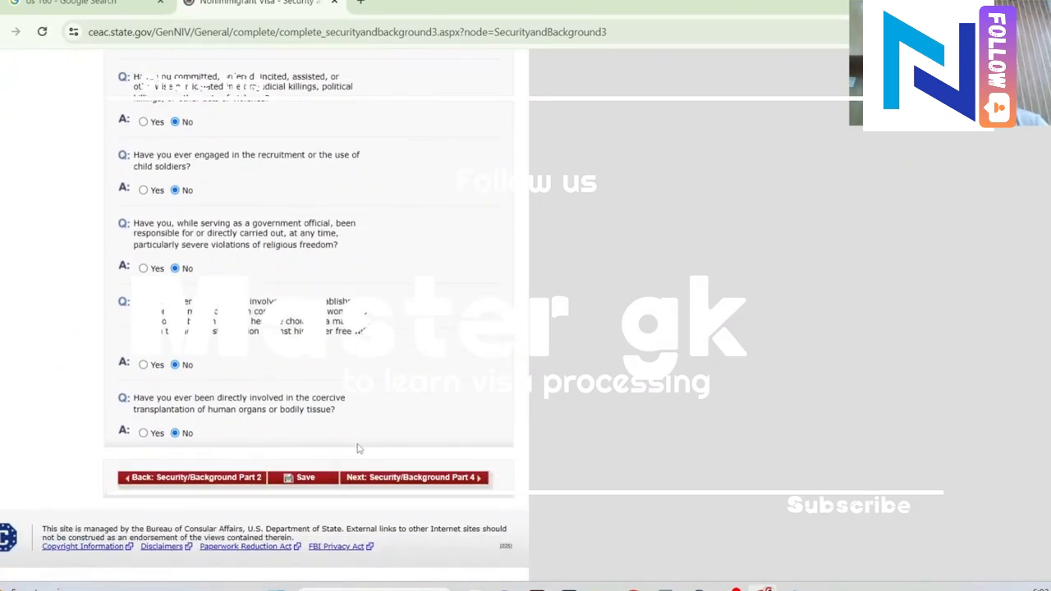
pyautogui.click(441, 482)
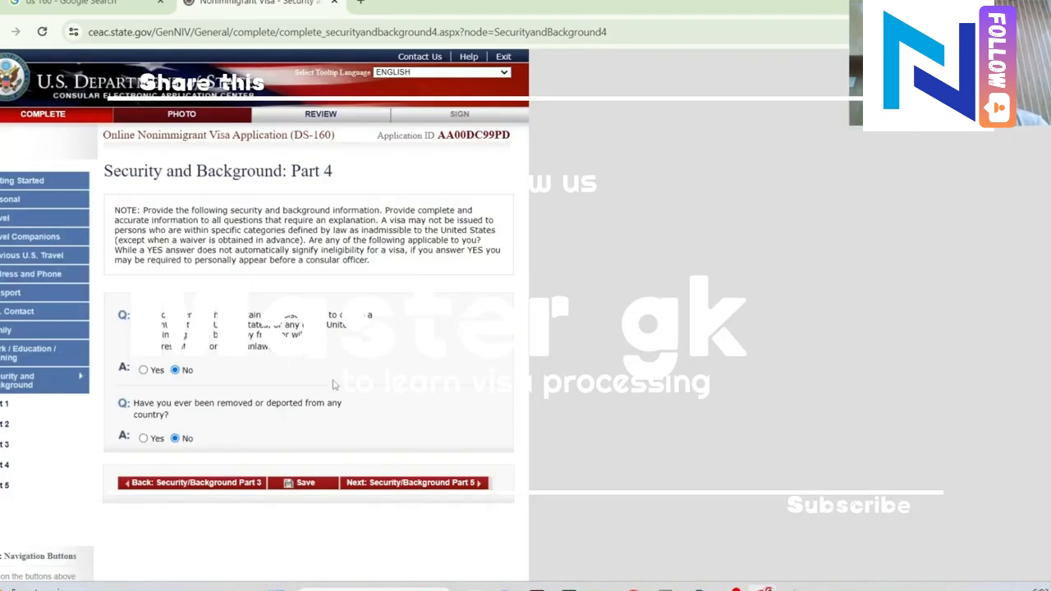
# - Review the visa fraud and removal answers in Part 4 and the custody, voting and citizenship answers in Part 5, and proceed to the Photo section
pyautogui.scroll(-1, 246, 368)
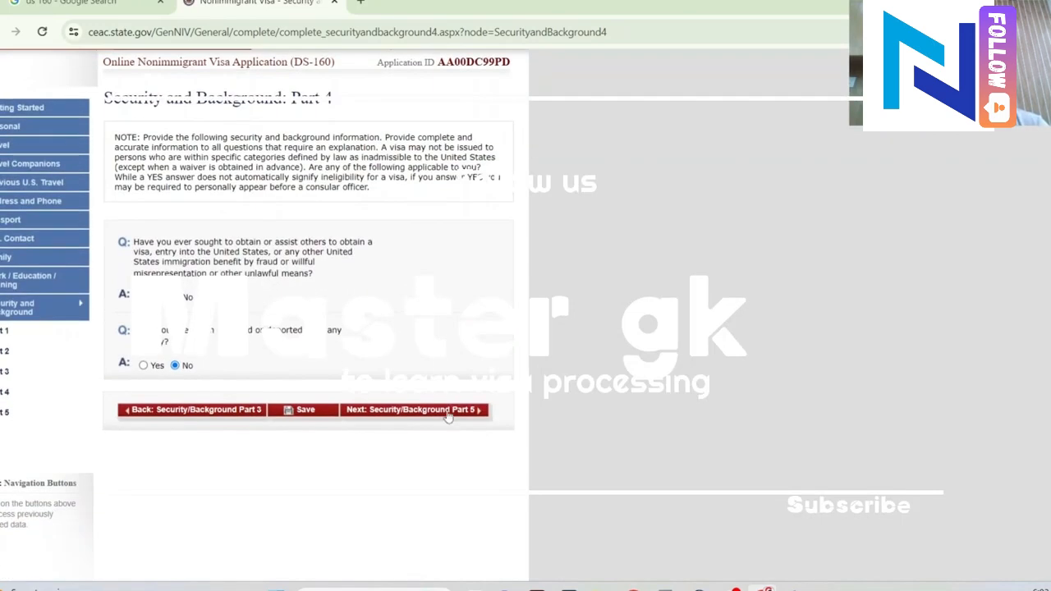
pyautogui.click(447, 415)
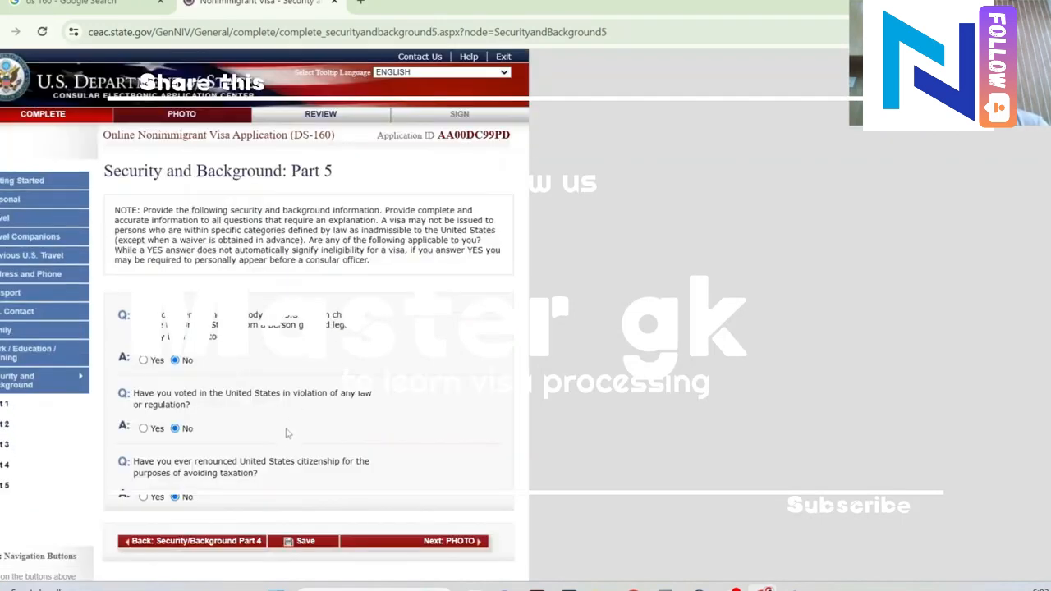
pyautogui.scroll(-1, 287, 432)
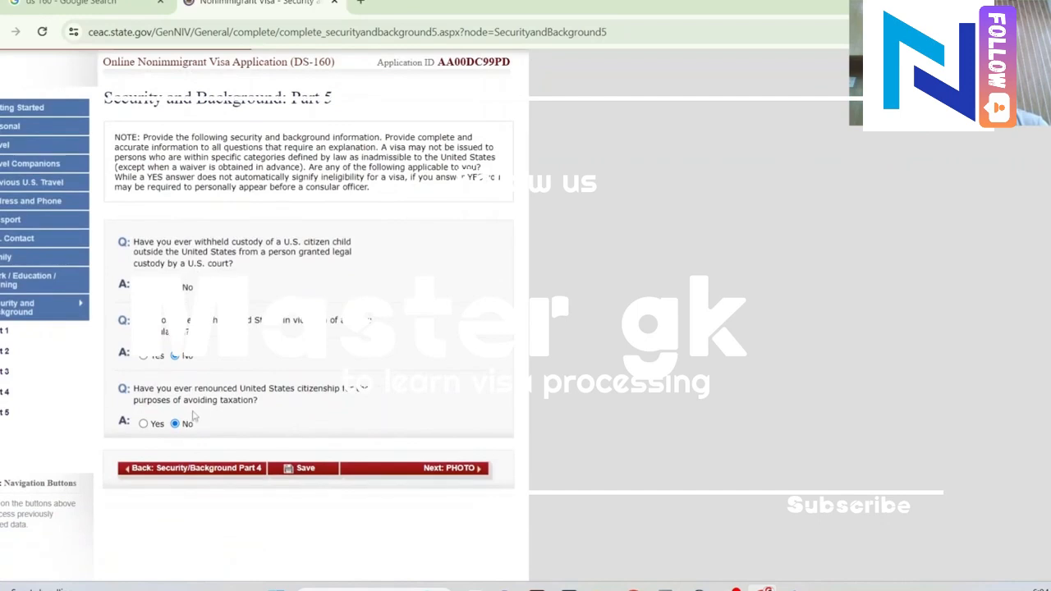
pyautogui.click(477, 469)
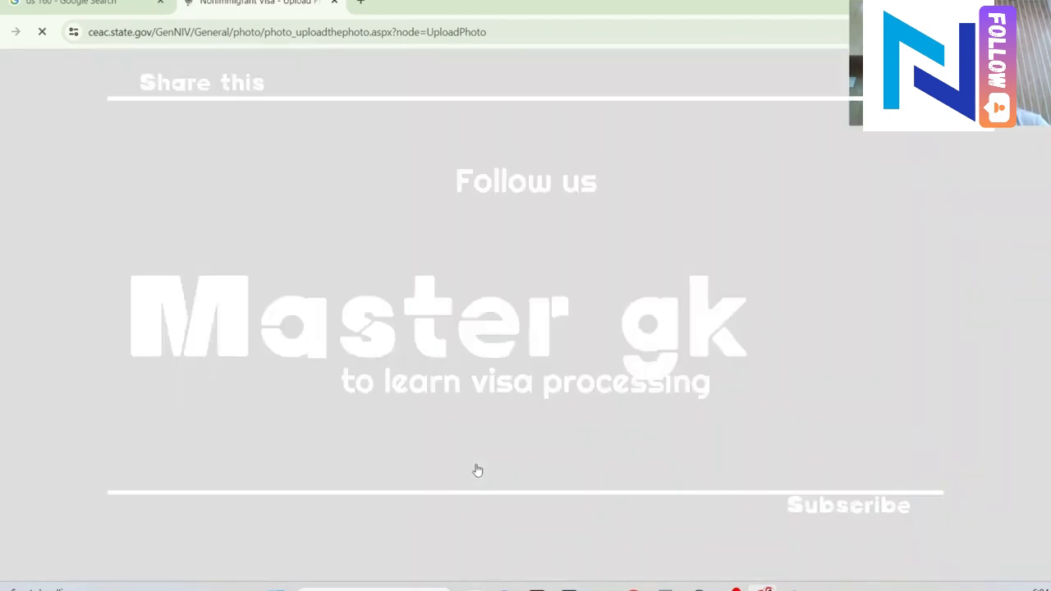
# - Upload the applicant's 74.1 KB, 750 x 750 JPG photo from the Downloads subfolder and review the photo quality standards result
pyautogui.scroll(-2, 331, 432)
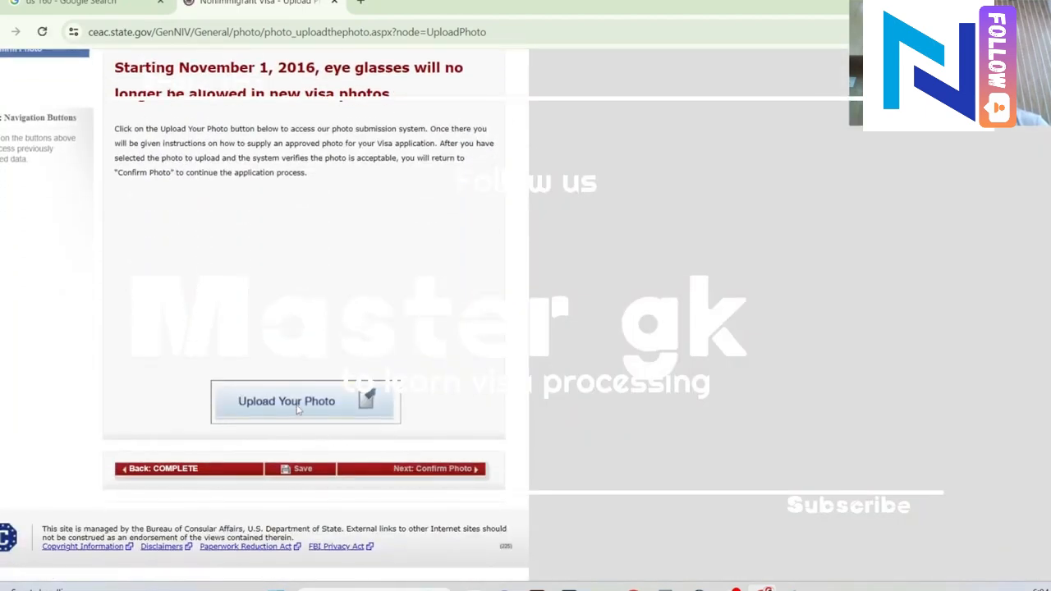
pyautogui.click(298, 410)
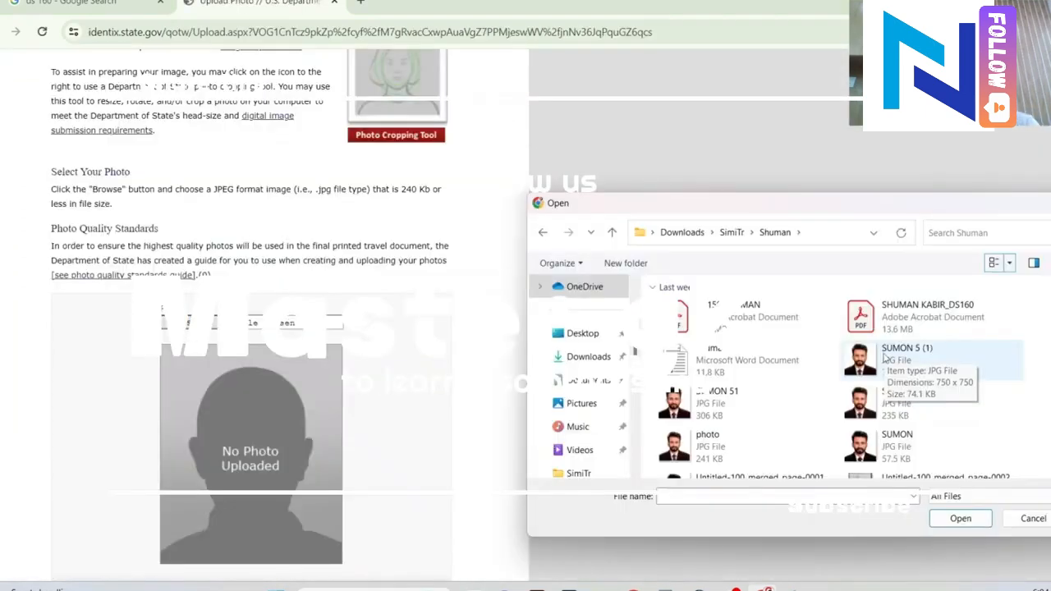
pyautogui.click(885, 358)
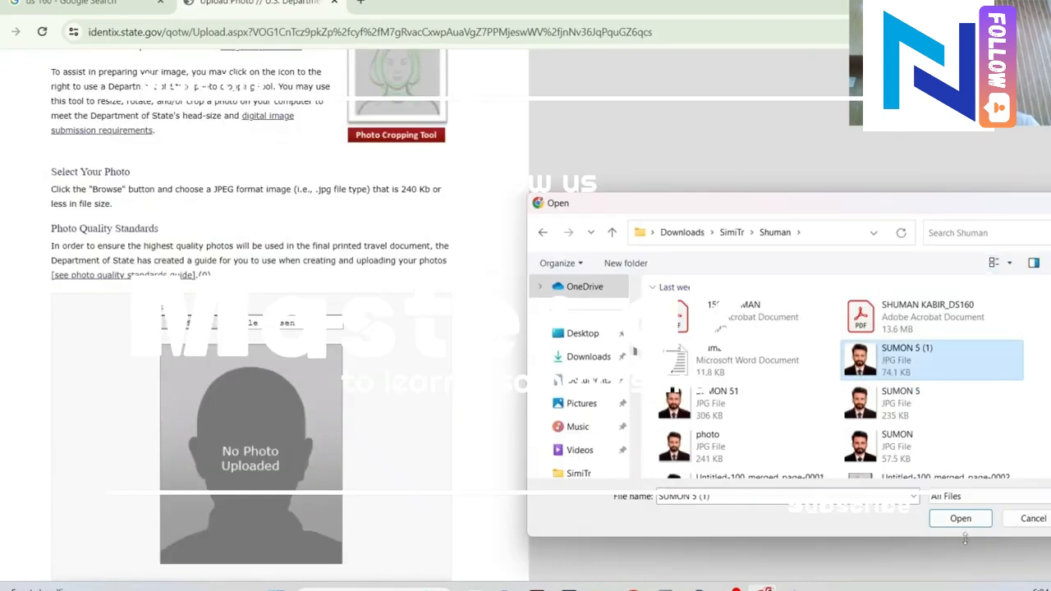
pyautogui.click(960, 518)
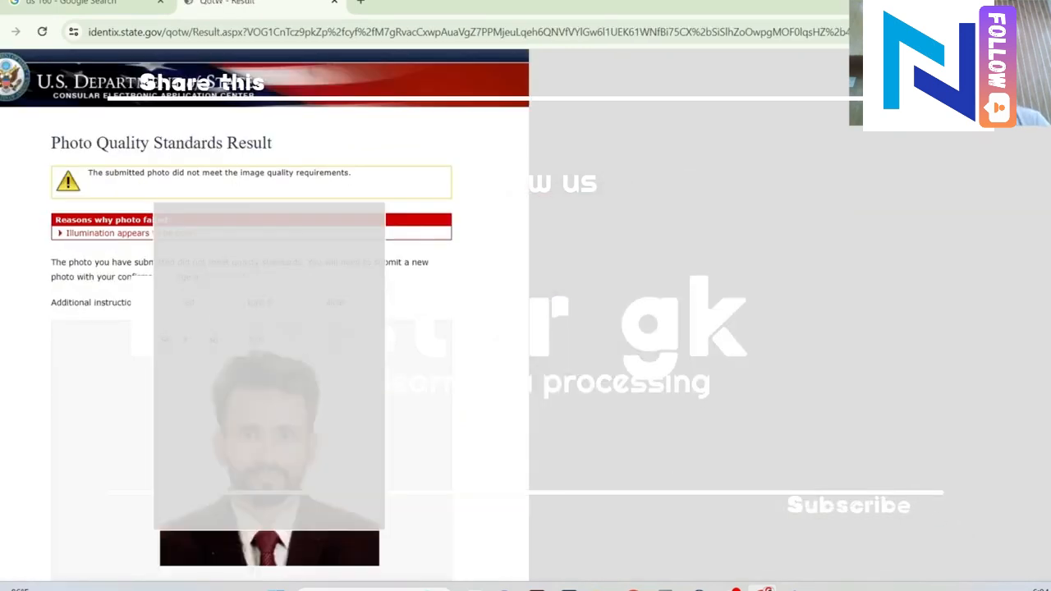
pyautogui.scroll(-3, 262, 328)
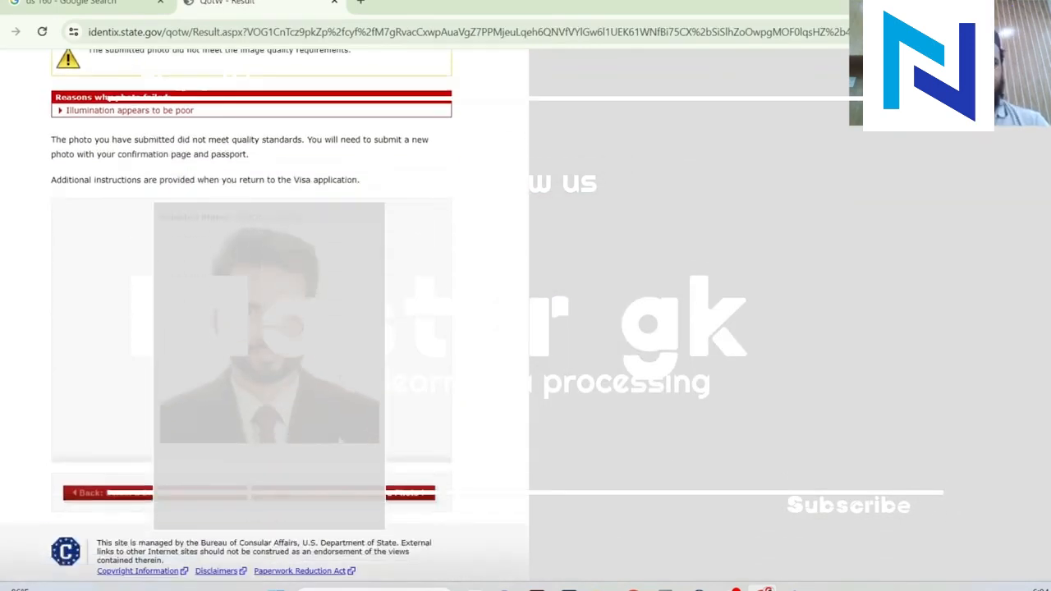